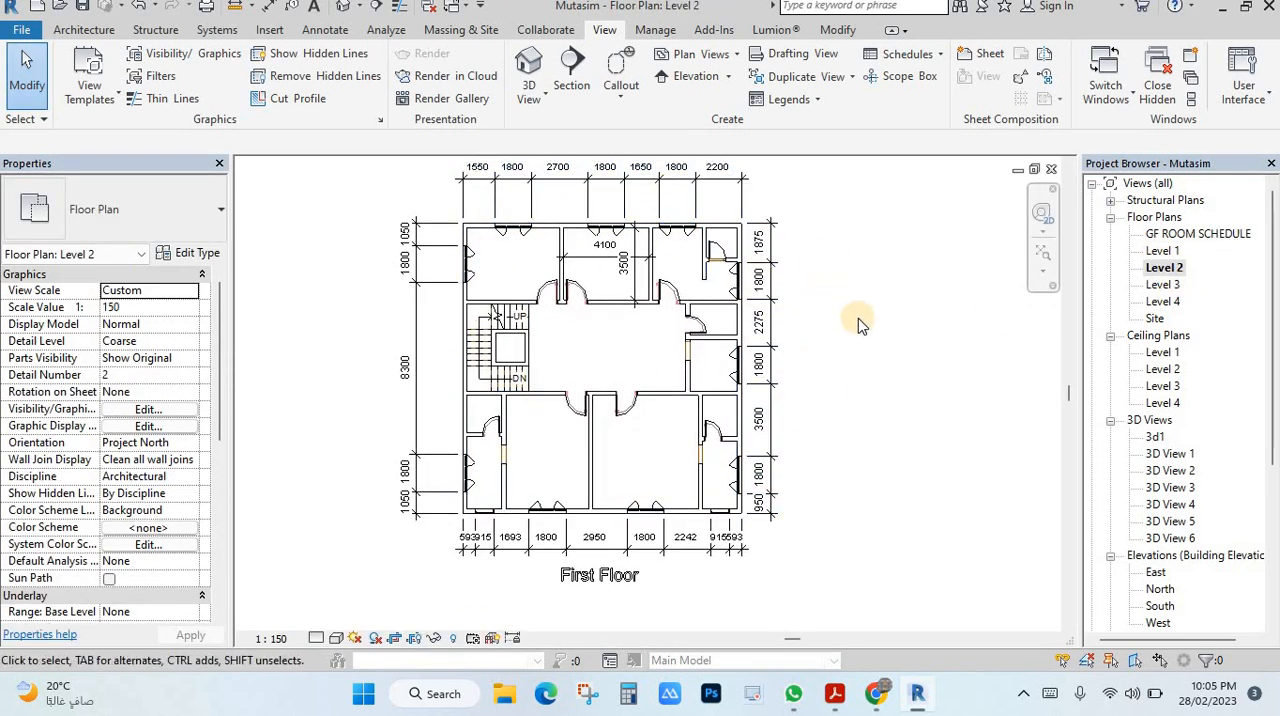
# Step: Duplicate the Level 2 floor plan view without its detailing
pyautogui.moveTo(885, 343); pyautogui.dragTo(891, 353, button='middle')
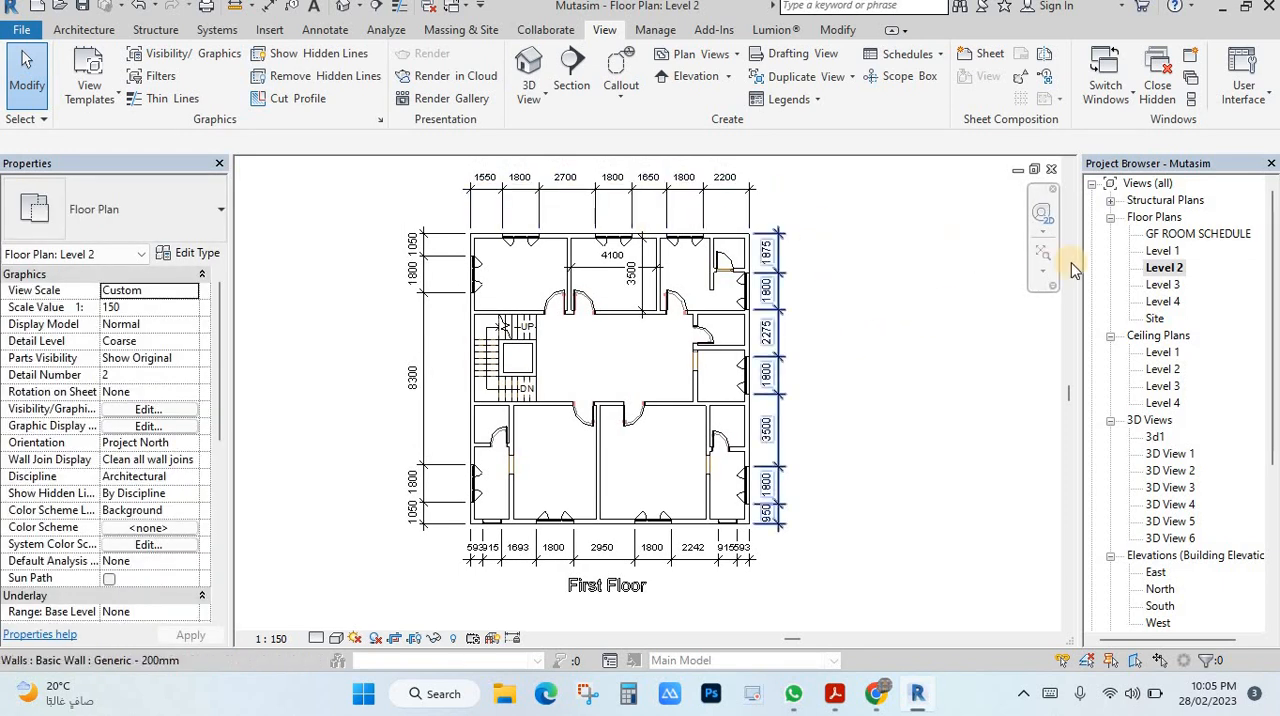
pyautogui.doubleClick(1162, 251)
pyautogui.doubleClick(1164, 268)
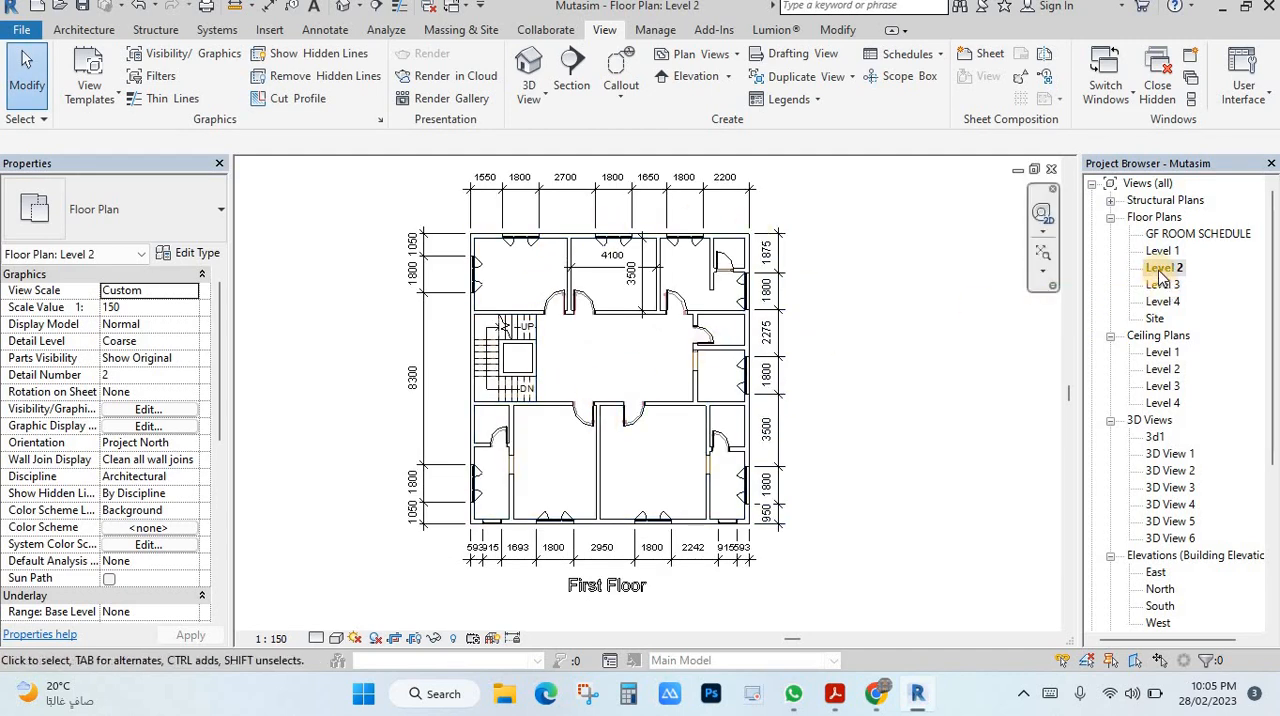
pyautogui.rightClick(1160, 272)
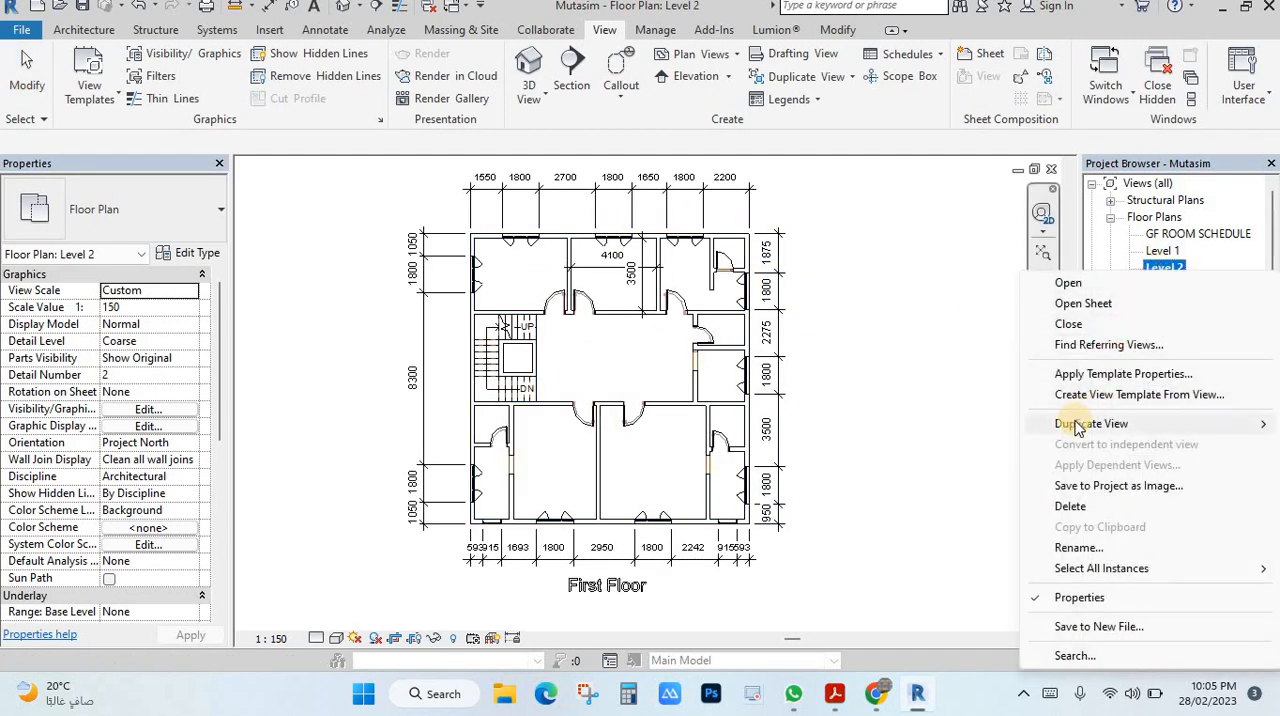
pyautogui.moveTo(1070, 424)
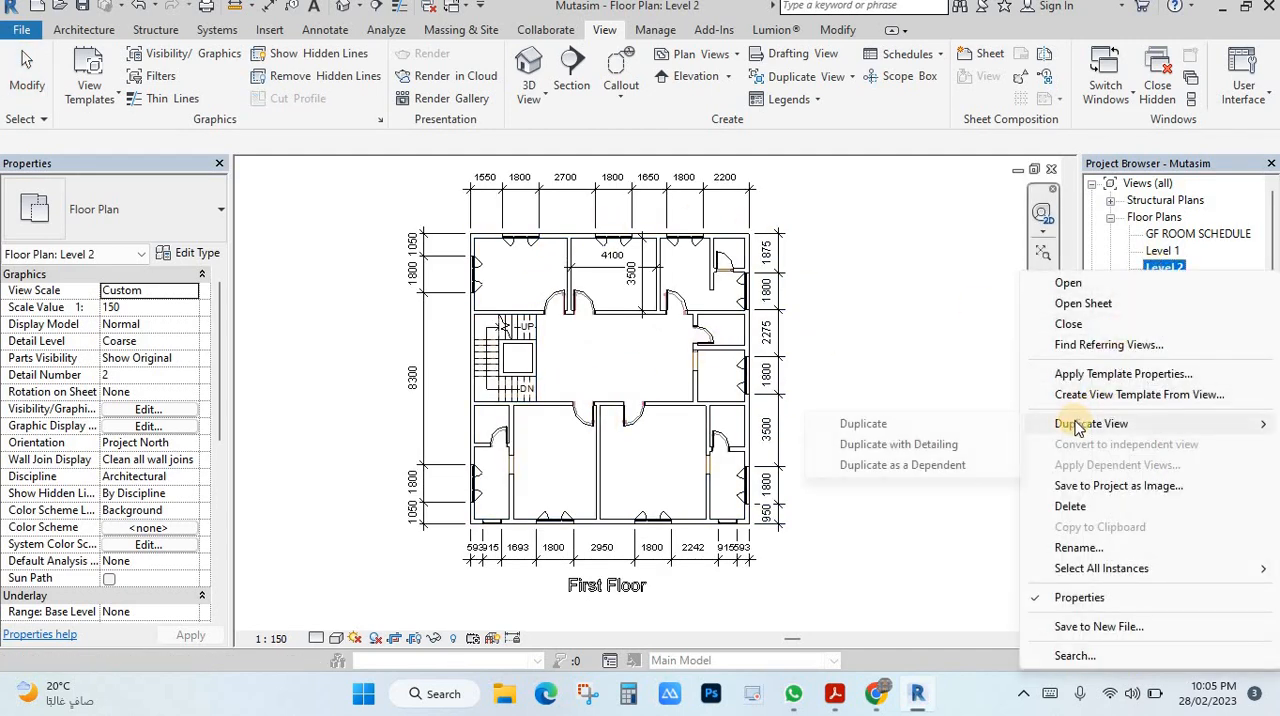
pyautogui.click(889, 425)
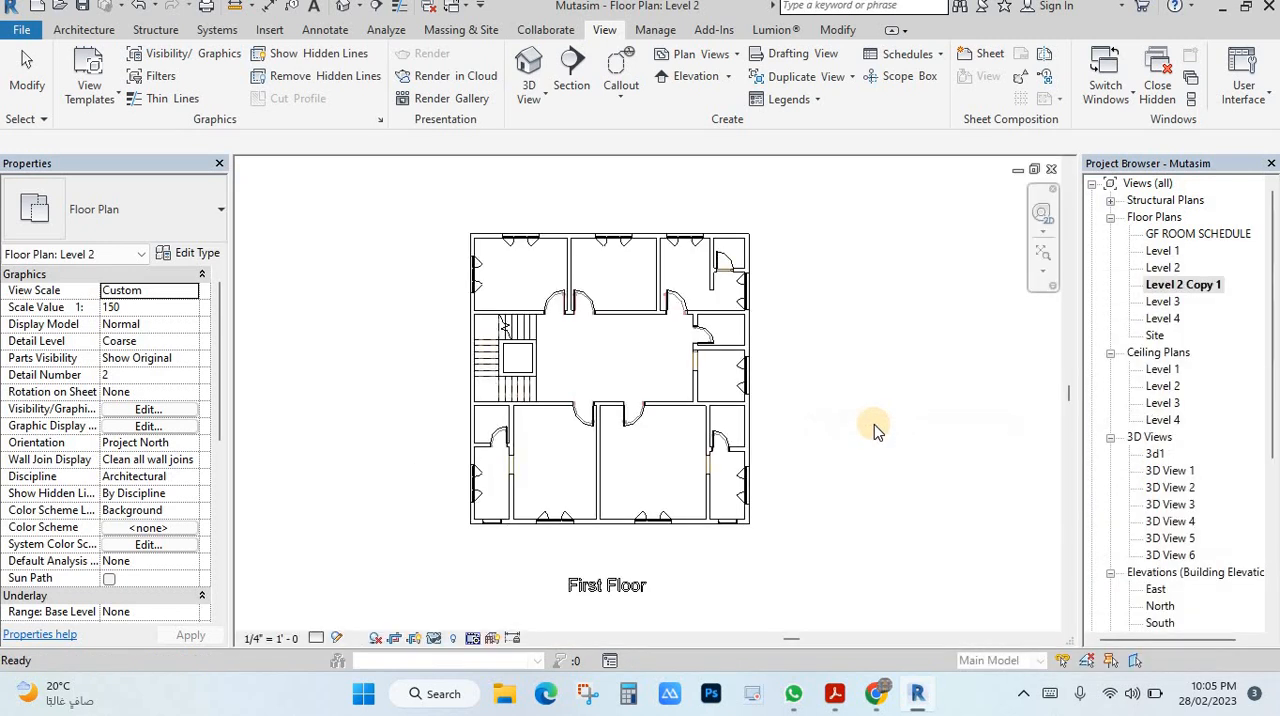
pyautogui.rightClick(1198, 286)
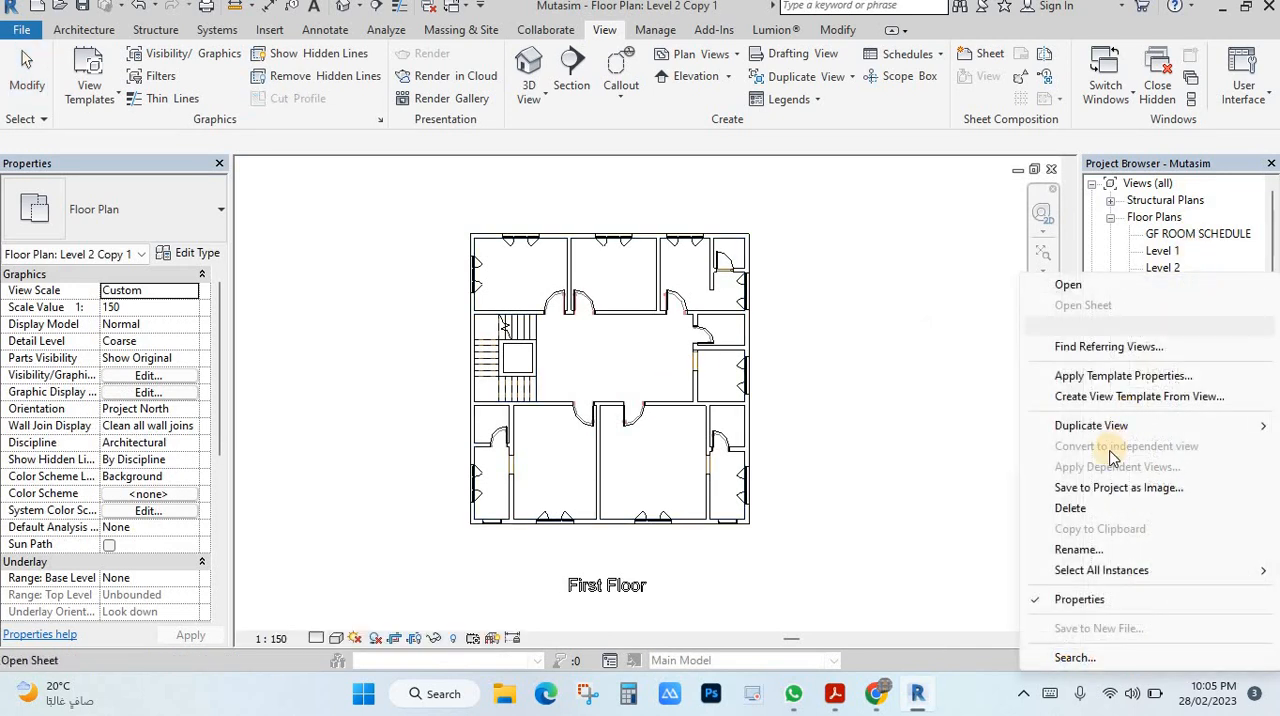
pyautogui.click(920, 411)
pyautogui.scroll(3, 614, 337)
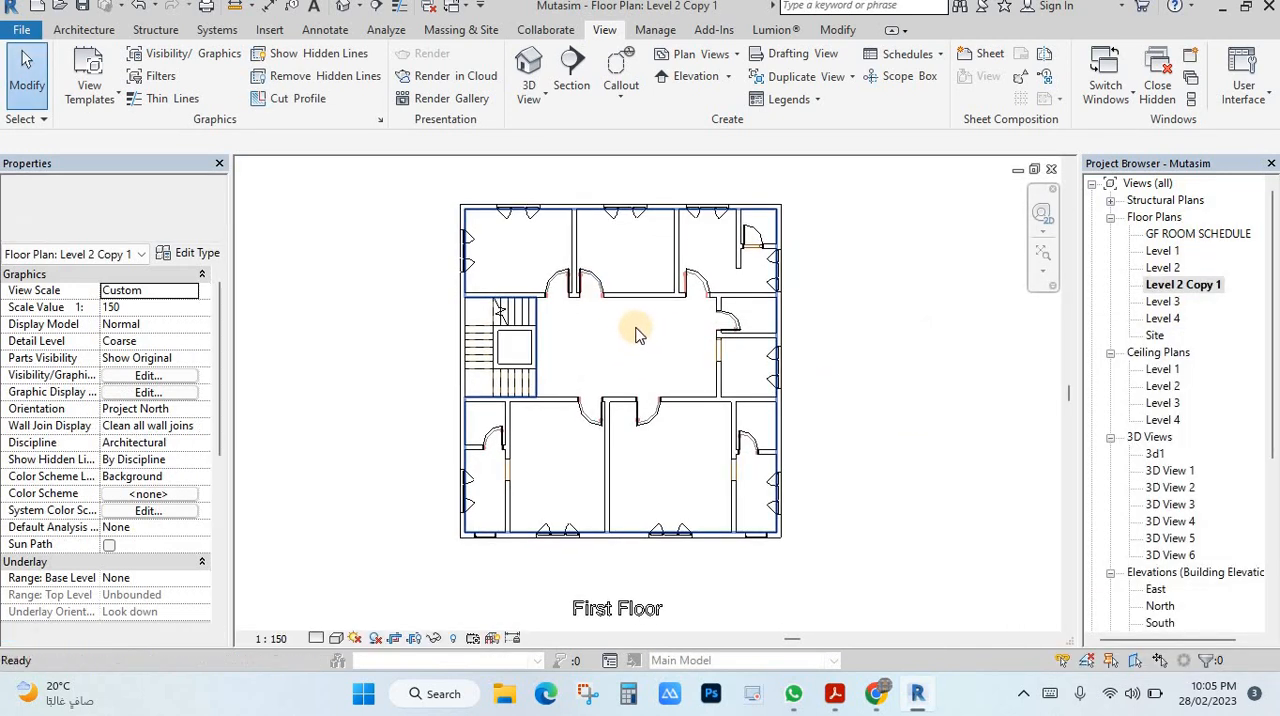
pyautogui.moveTo(668, 350); pyautogui.dragTo(725, 373, button='middle')
pyautogui.scroll(1, 725, 373)
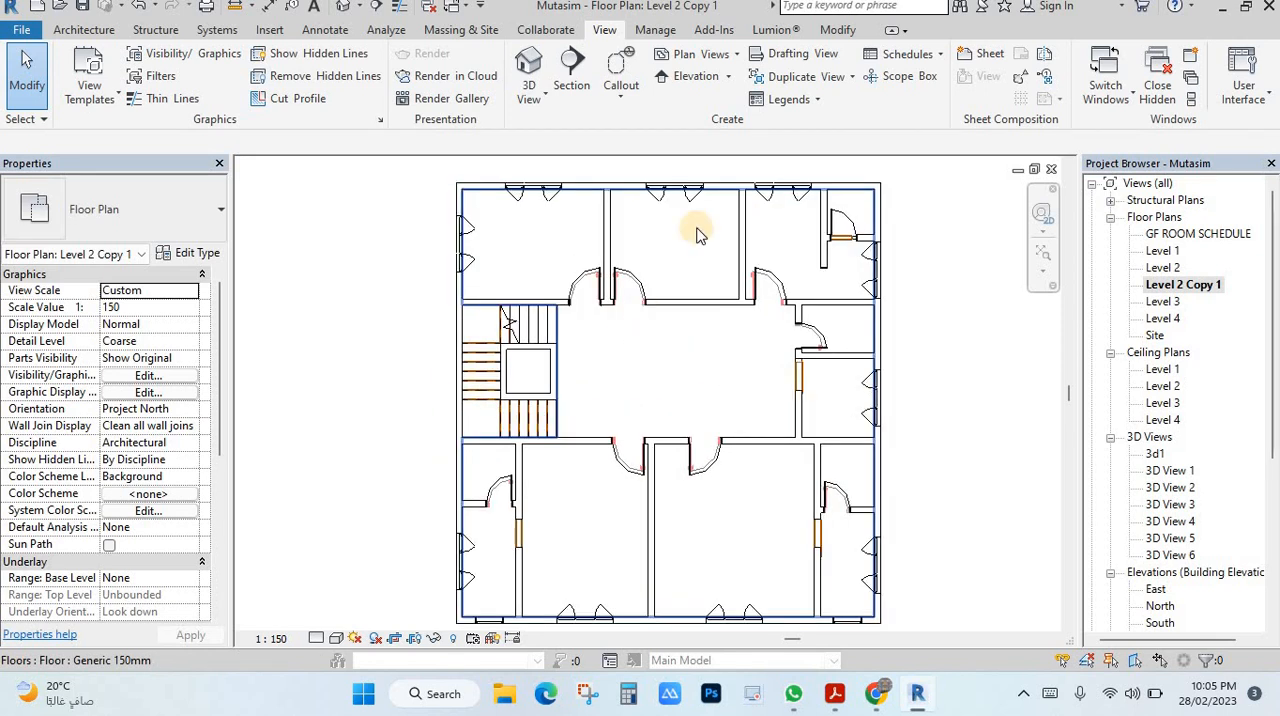
pyautogui.scroll(-1, 933, 346)
pyautogui.moveTo(933, 347); pyautogui.dragTo(902, 343, button='middle')
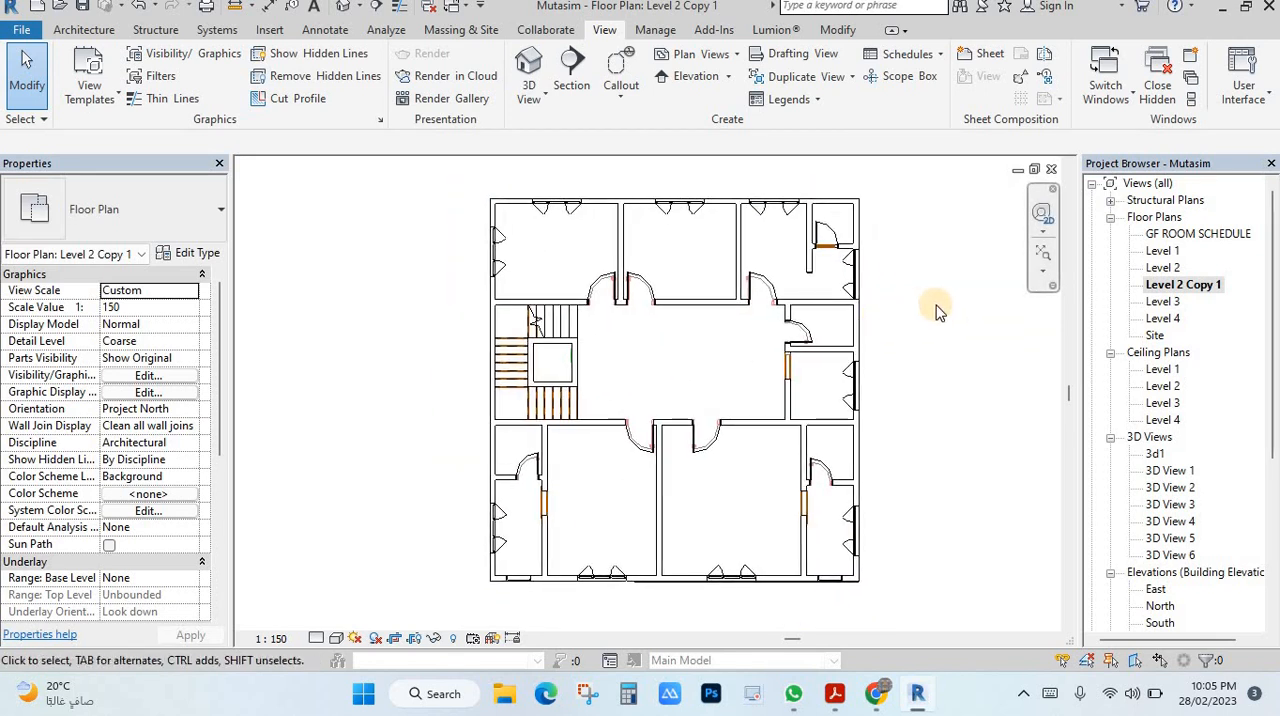
# Step: Place tagged rooms in the three upper rooms, the central hall, the two large lower rooms and the small room beside the hall
pyautogui.click(90, 31)
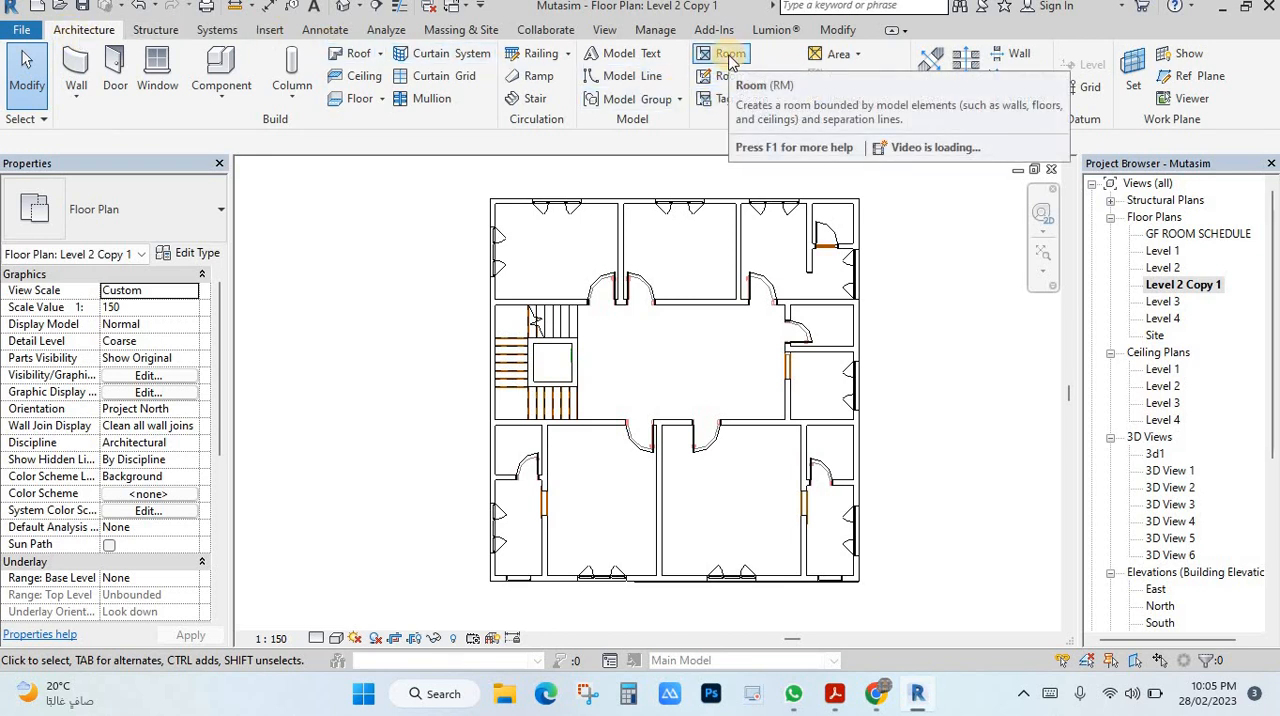
pyautogui.click(718, 58)
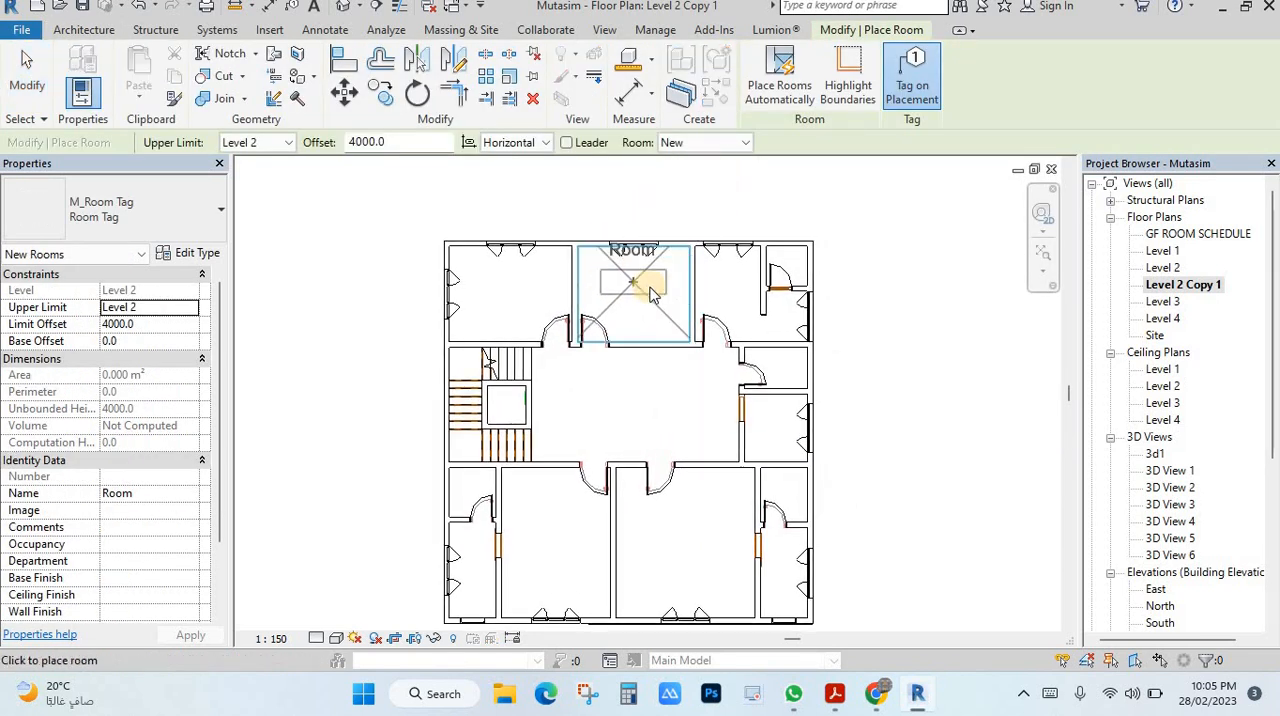
pyautogui.click(512, 302)
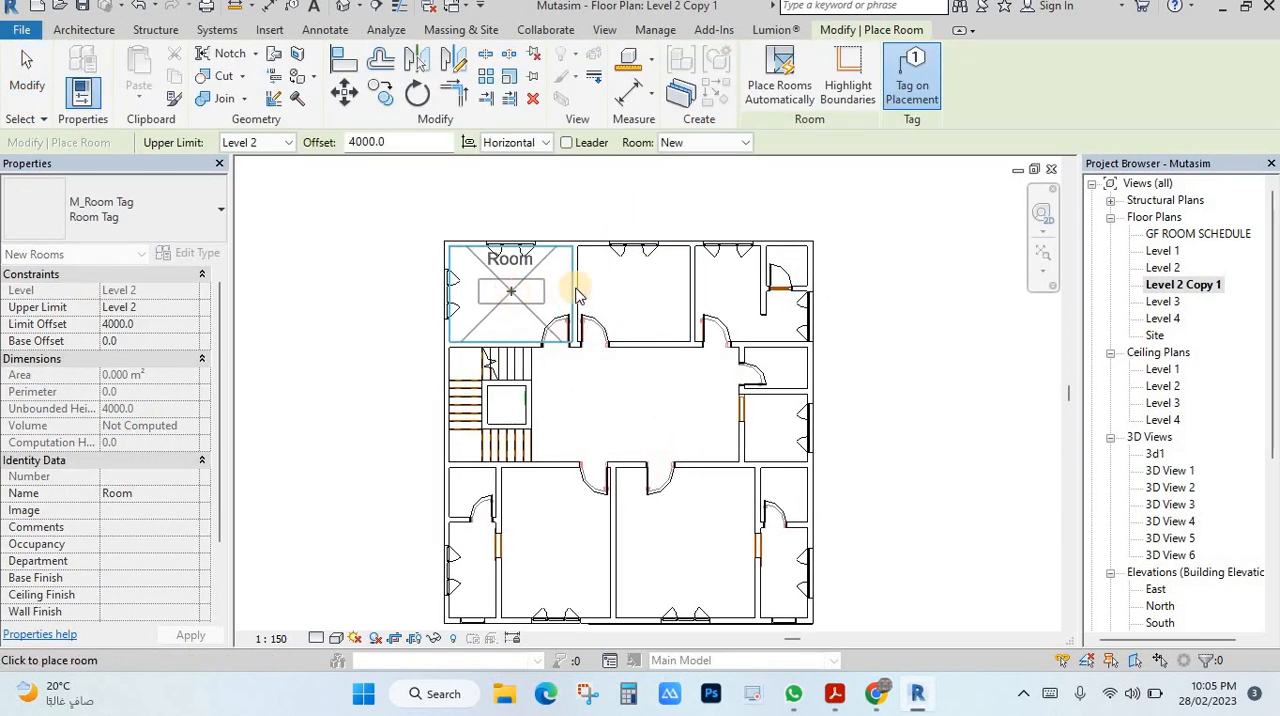
pyautogui.click(628, 300)
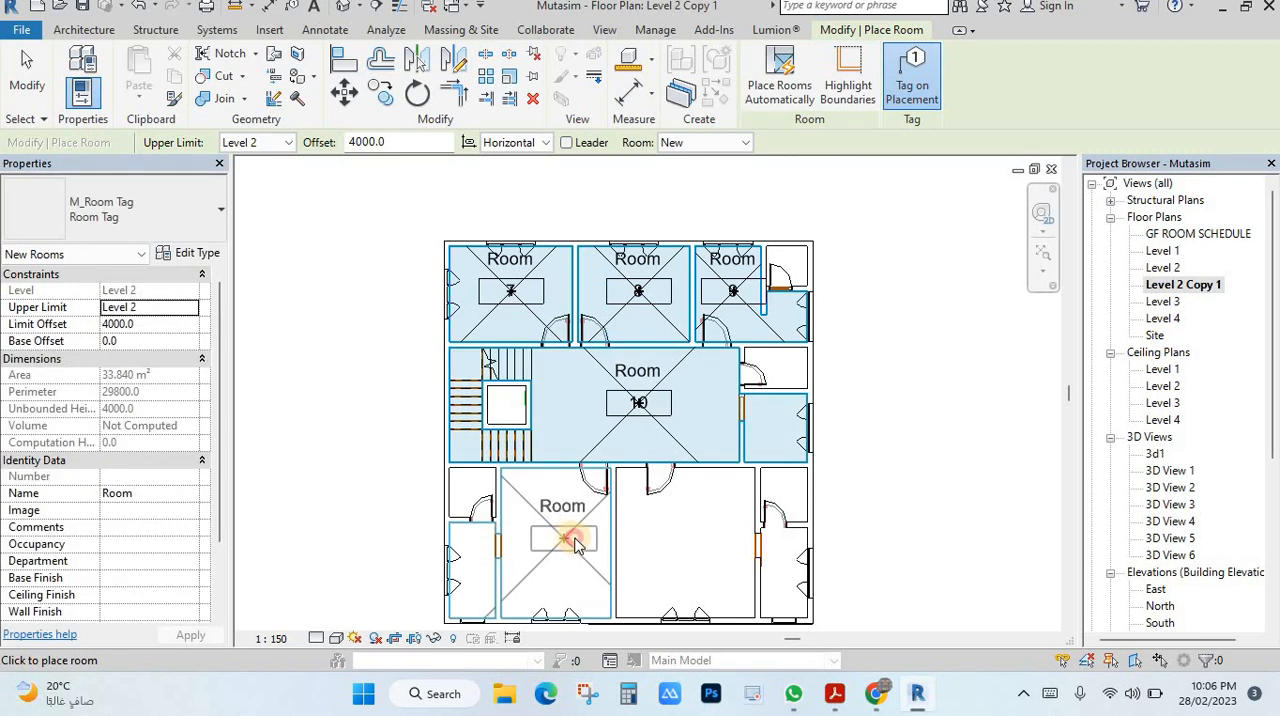
pyautogui.click(572, 535)
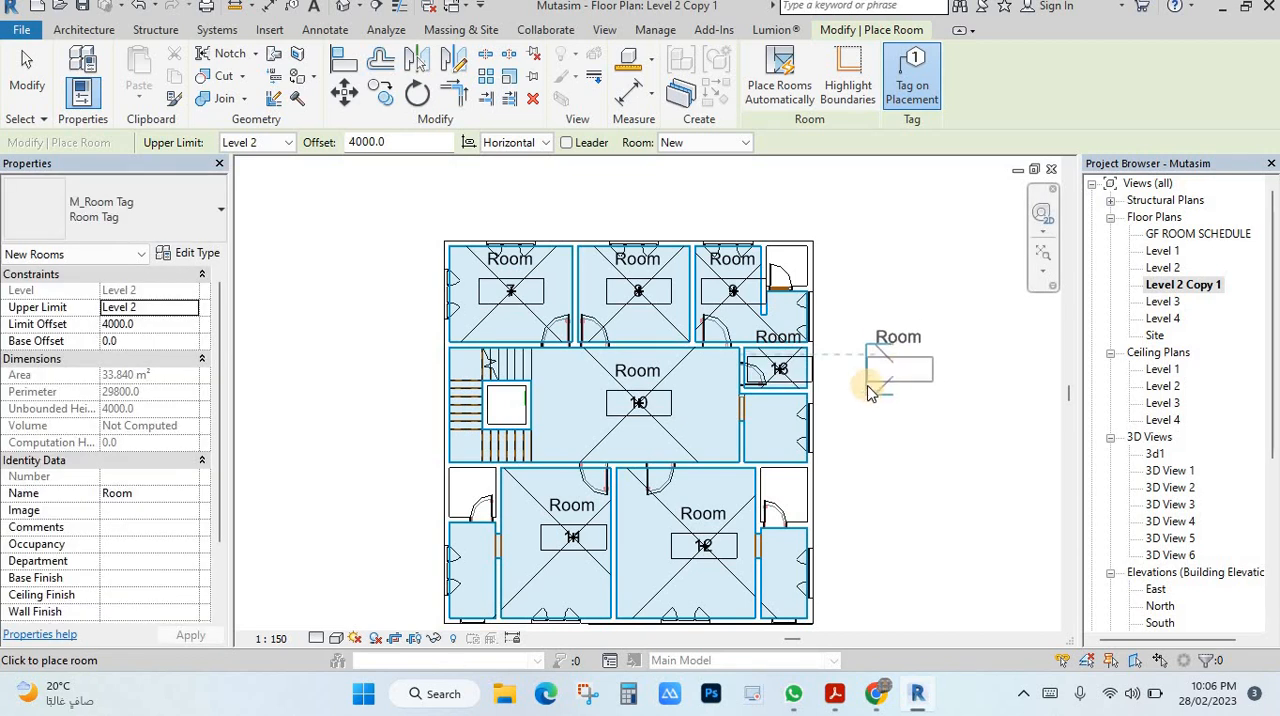
pyautogui.press('Escape')
# Step: Rename room 7 as Room-1 and room 8 as Room-2 through their room tags
pyautogui.scroll(2, 518, 276)
pyautogui.doubleClick(507, 262)
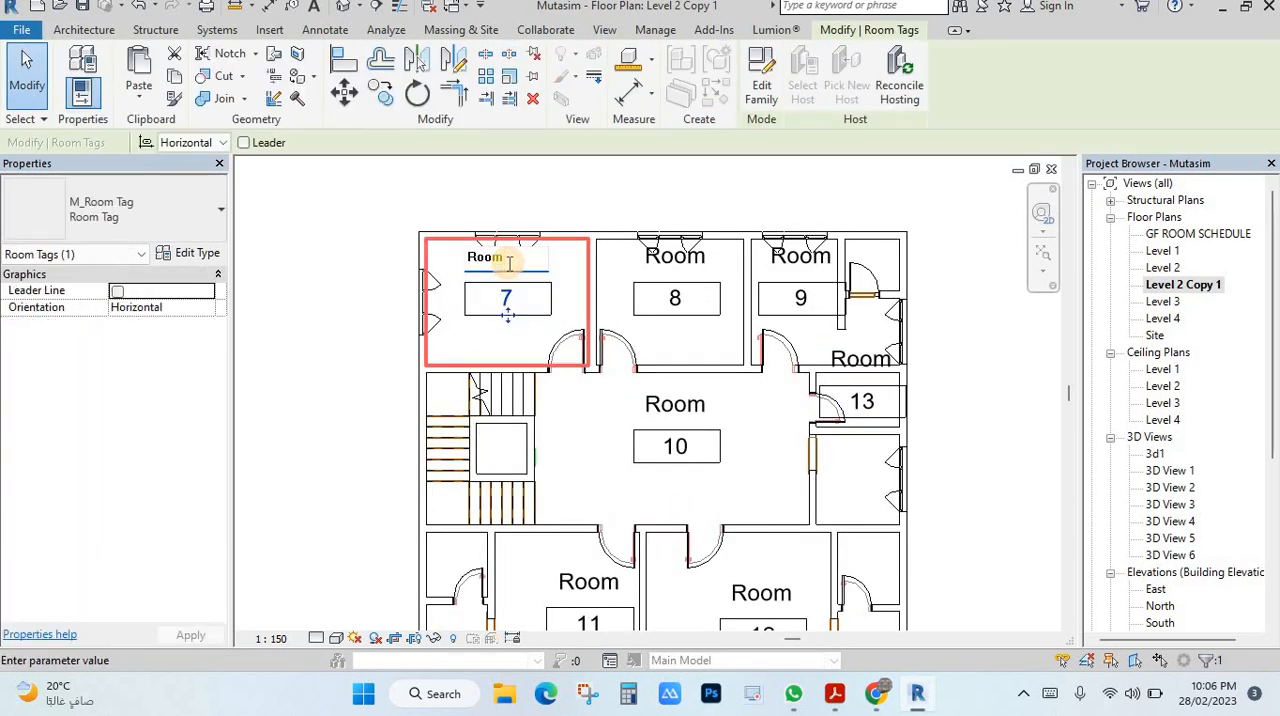
pyautogui.doubleClick(690, 256)
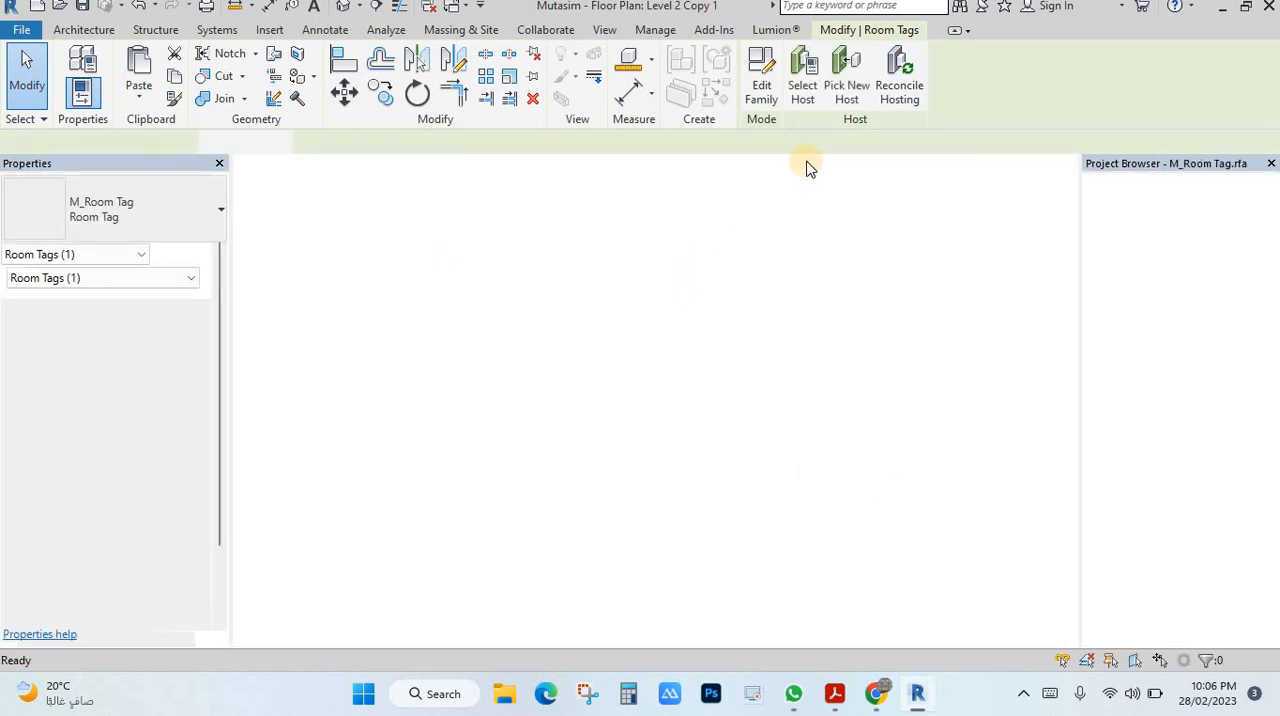
pyautogui.click(814, 272)
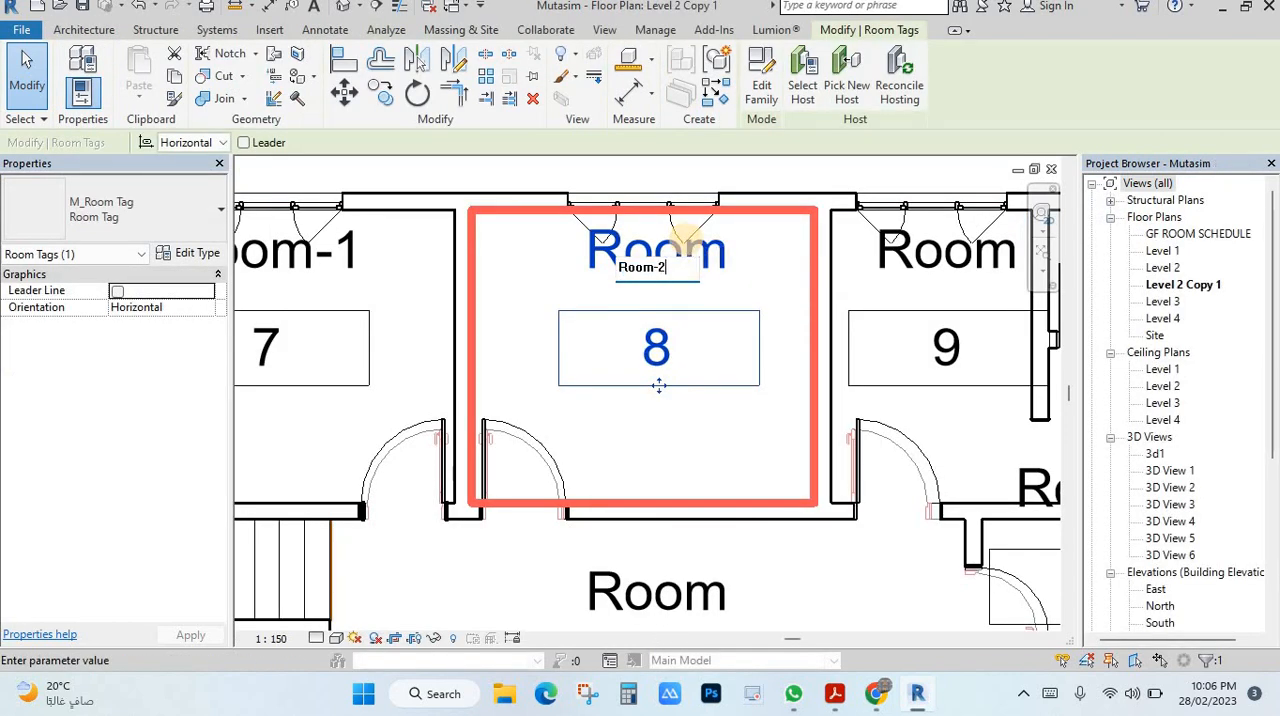
pyautogui.click(686, 242)
# Step: Rename room 9 as -3 through its room tag
pyautogui.scroll(-2, 778, 348)
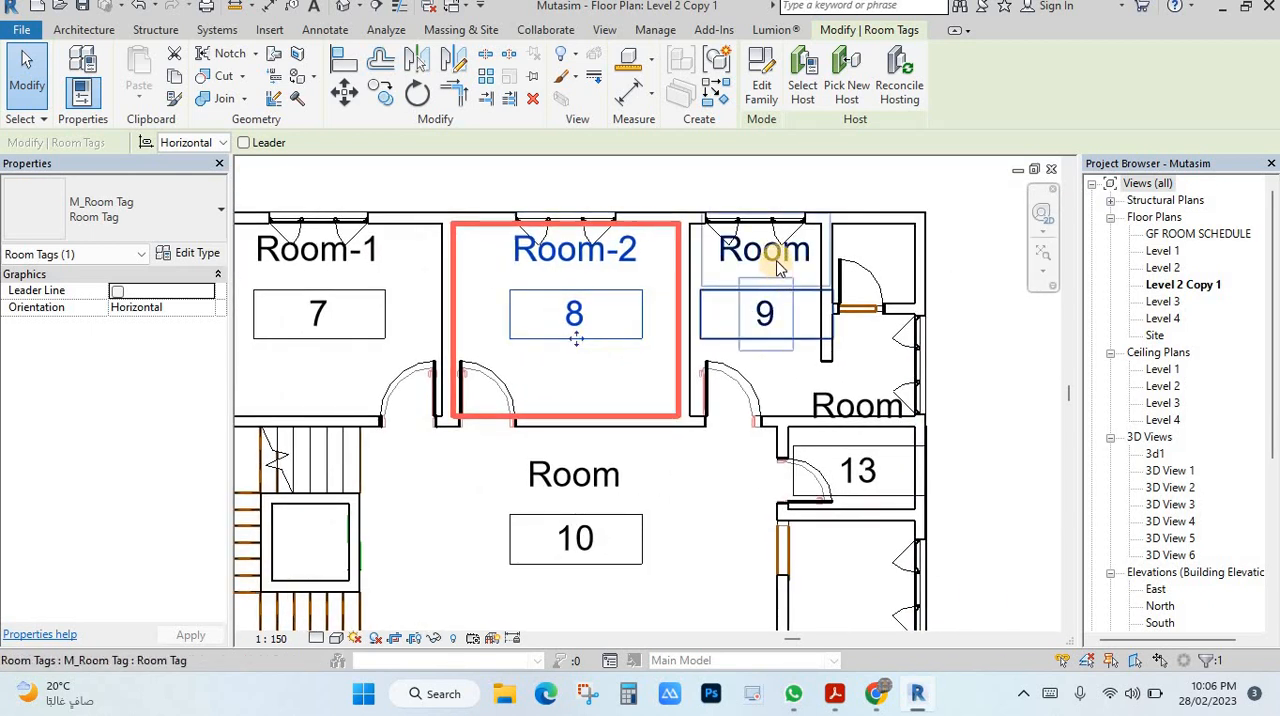
pyautogui.click(771, 263)
pyautogui.click(801, 258)
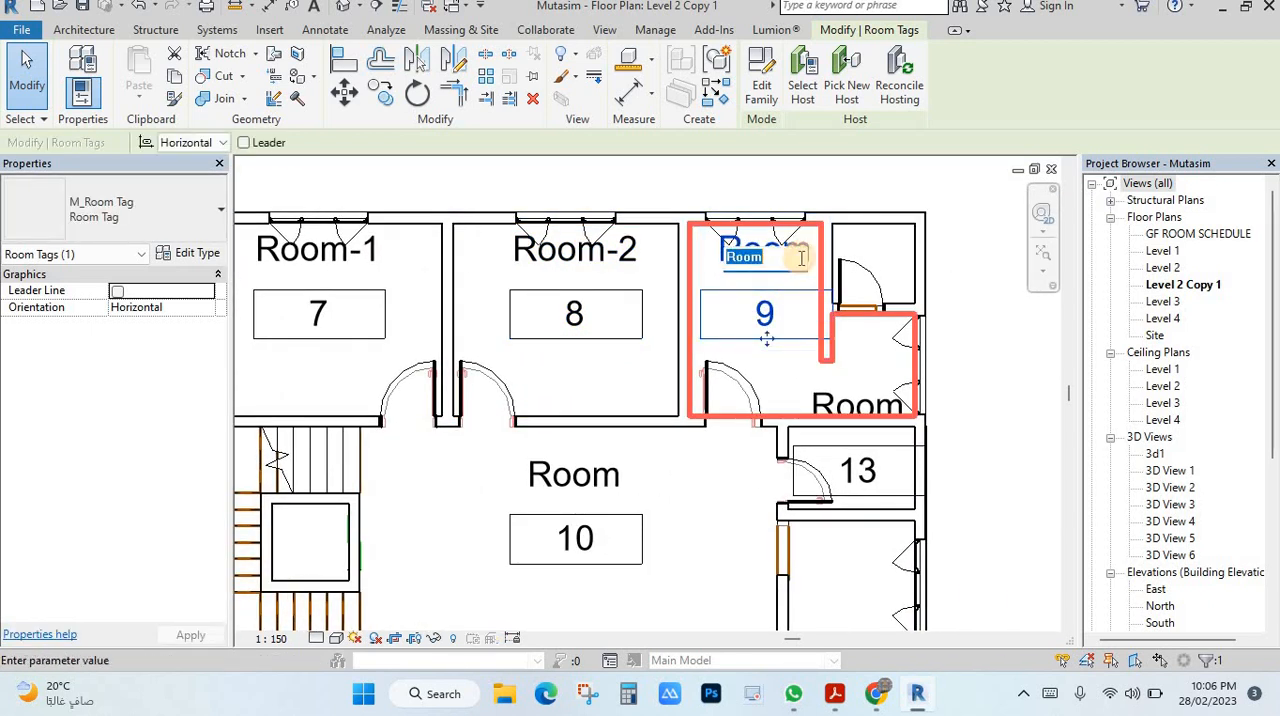
pyautogui.click(976, 365)
pyautogui.scroll(-2, 820, 373)
# Step: Rename room 10 as hall and clear the tag selection
pyautogui.moveTo(677, 486); pyautogui.dragTo(682, 299, button='middle')
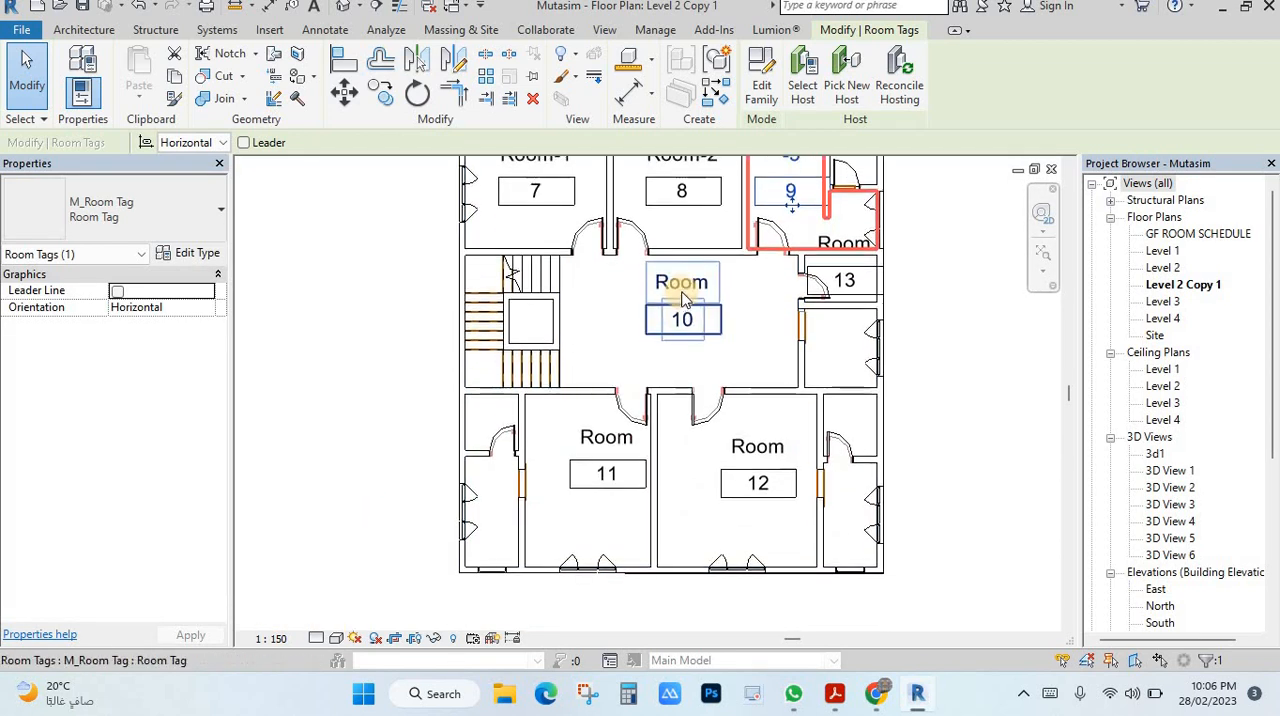
pyautogui.click(683, 279)
pyautogui.click(687, 275)
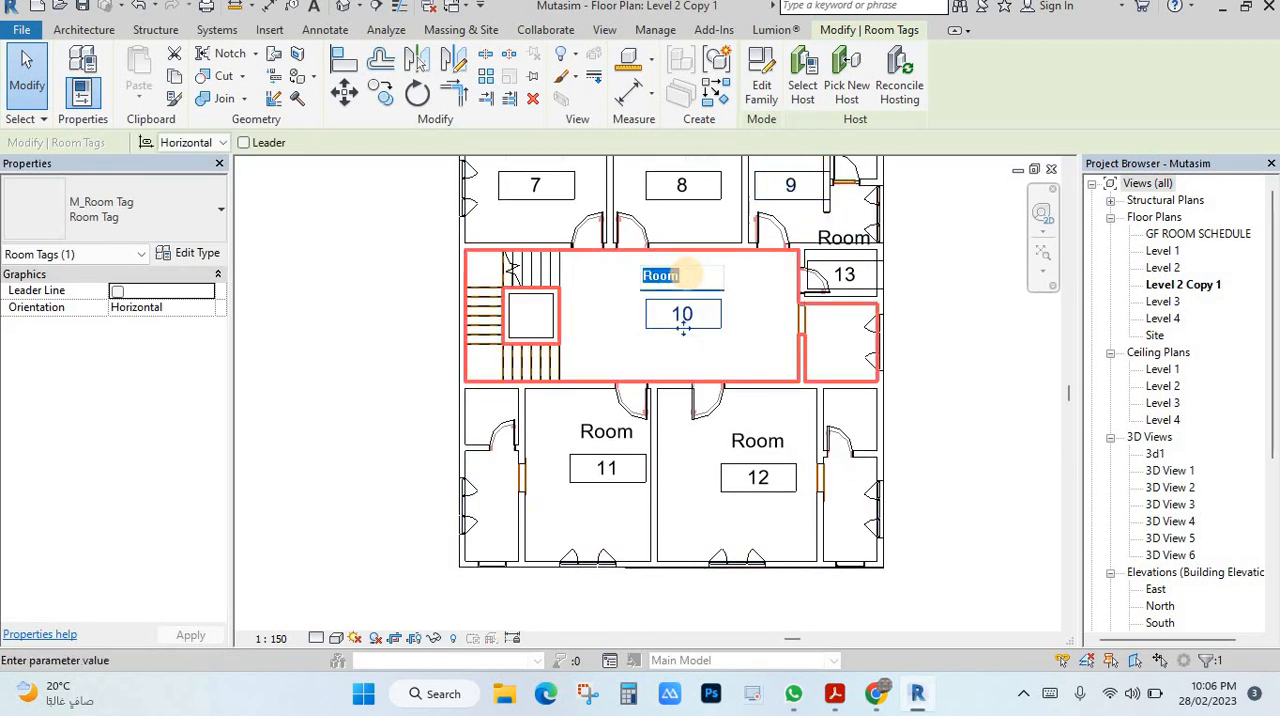
pyautogui.press('Return')
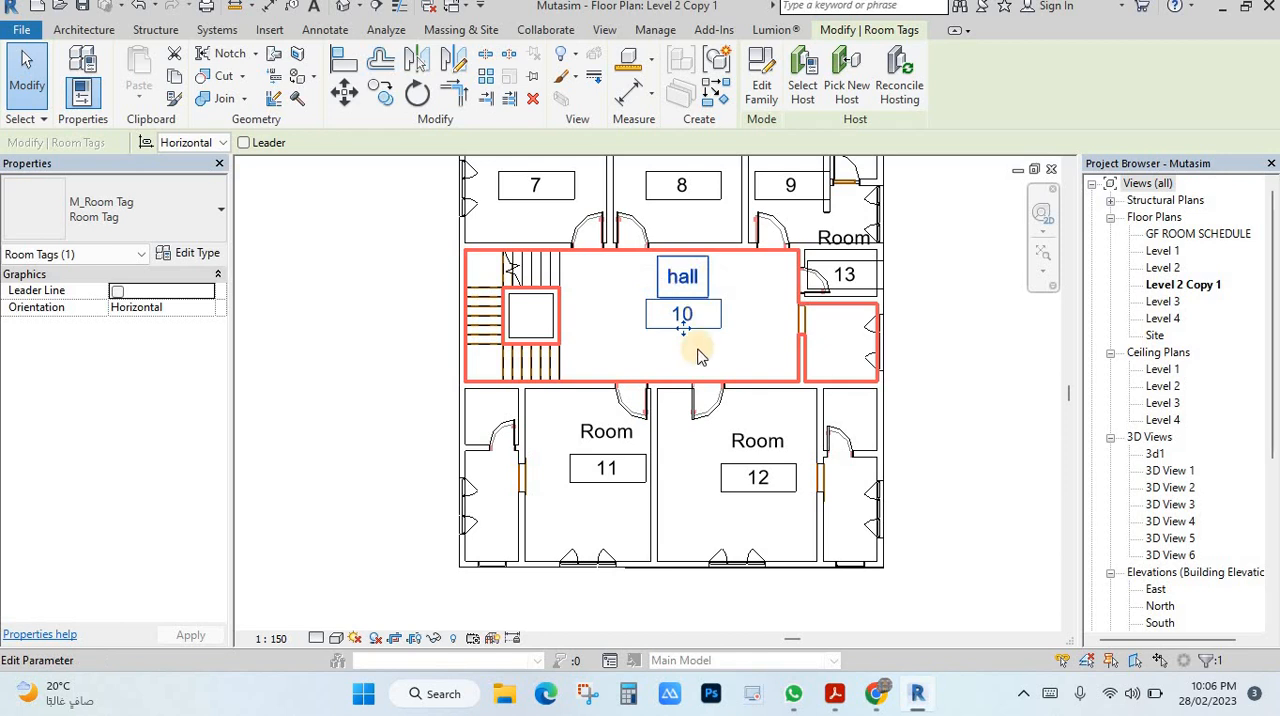
pyautogui.click(700, 357)
pyautogui.scroll(-2, 674, 311)
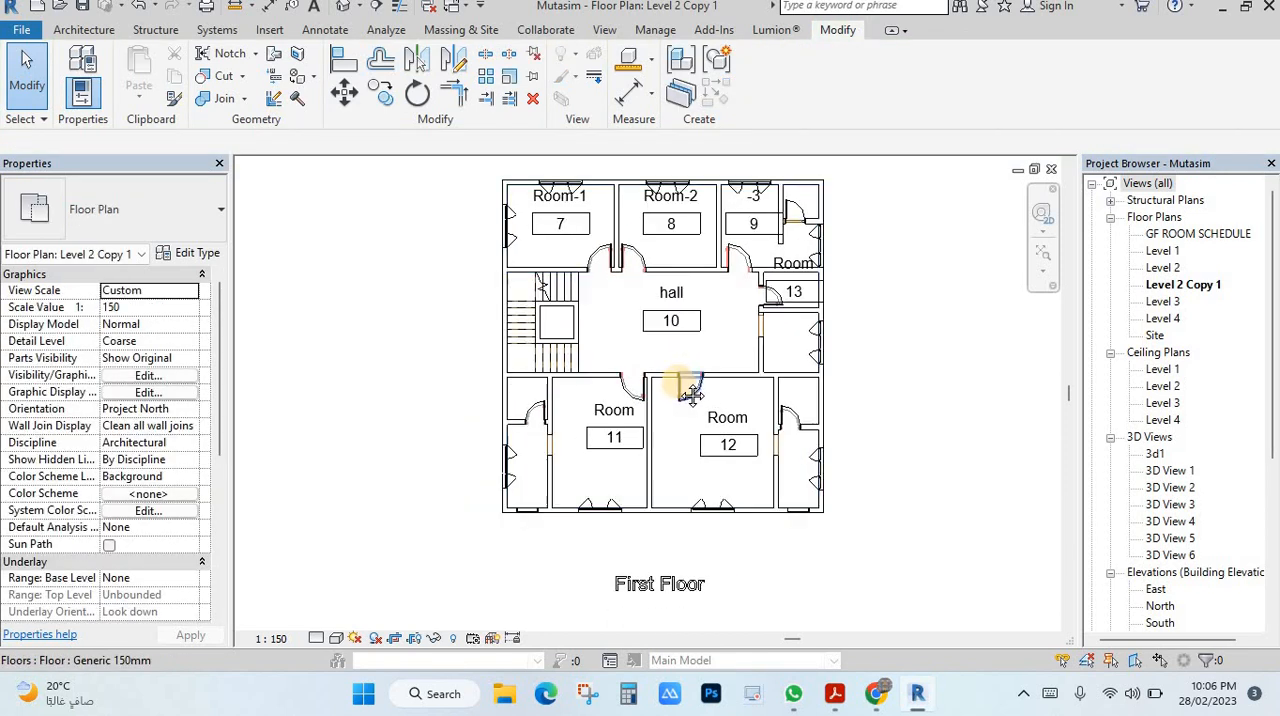
pyautogui.click(605, 316)
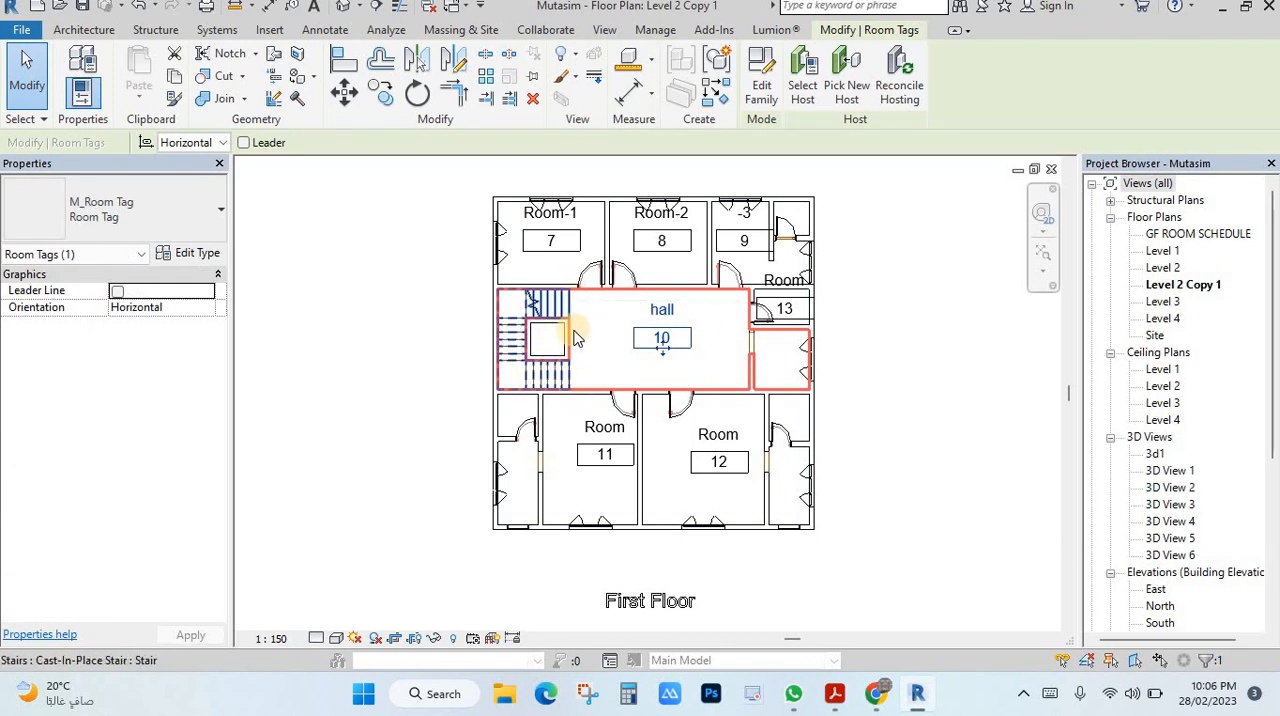
pyautogui.press('Escape')
# Step: Set the duplicated plan's view scale to 1 : 100 to make the room tags smaller
pyautogui.scroll(2, 785, 290)
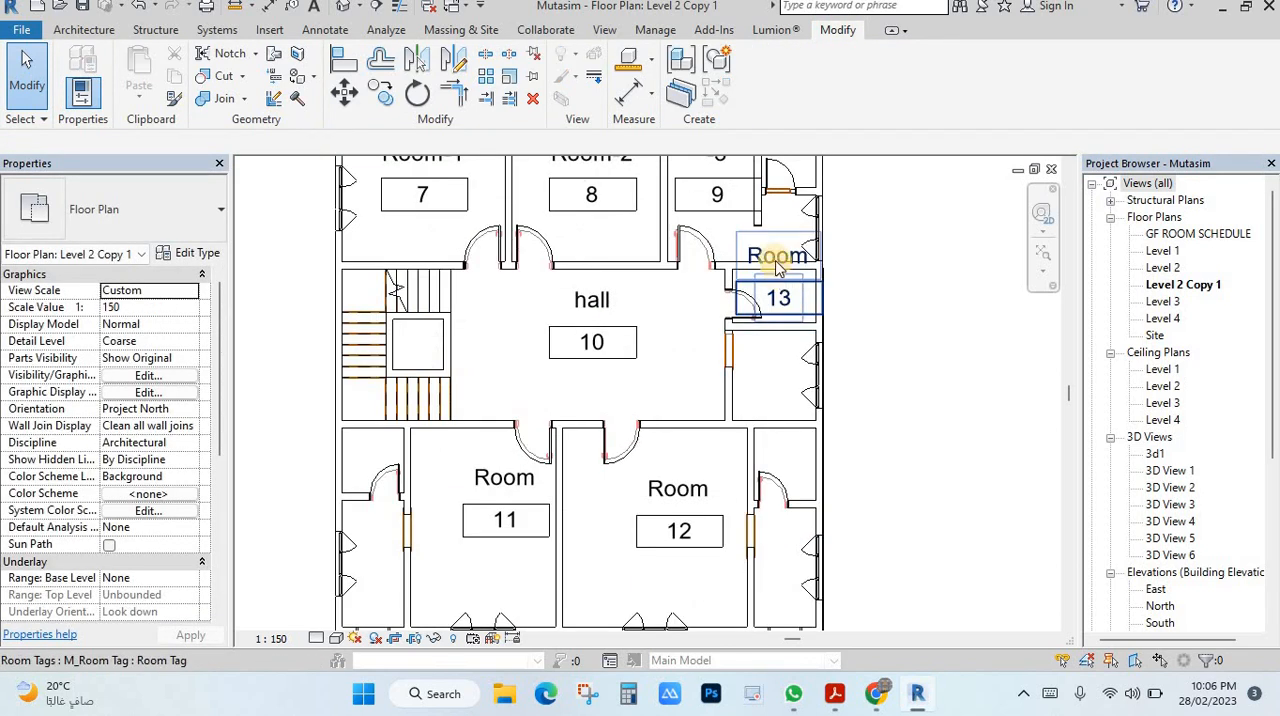
pyautogui.moveTo(466, 285); pyautogui.dragTo(614, 485, button='middle')
pyautogui.scroll(1, 580, 300)
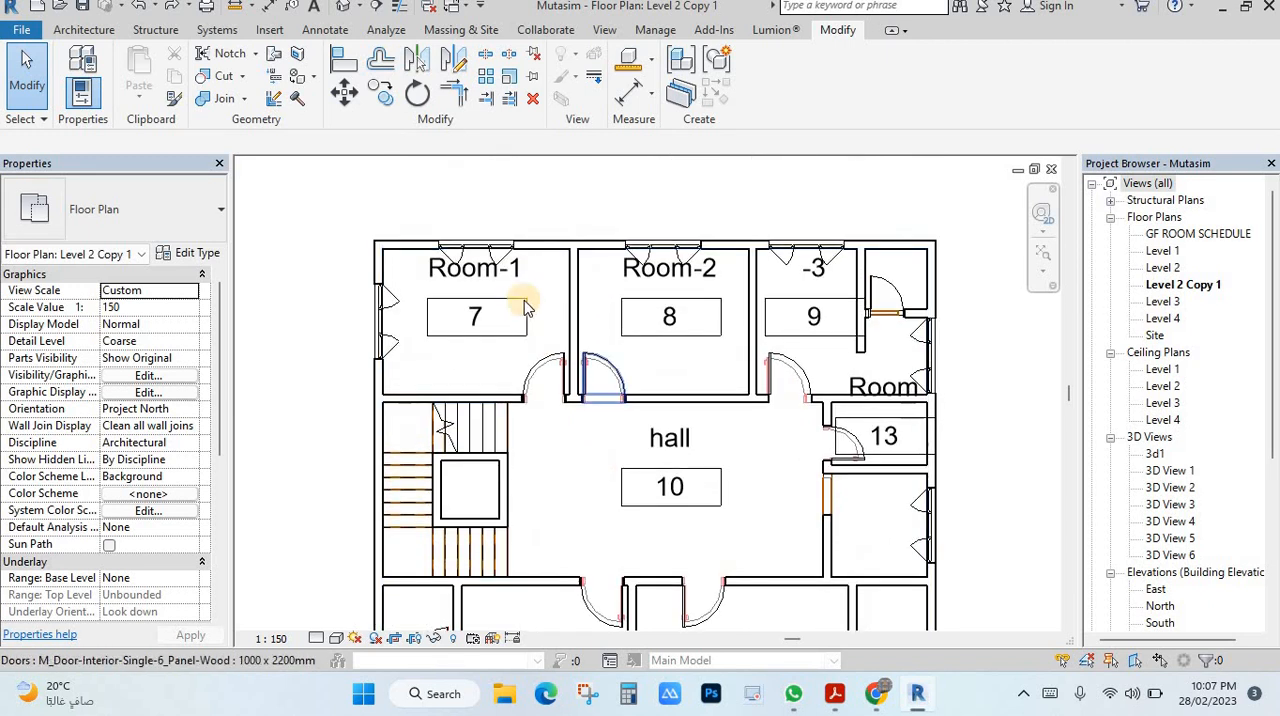
pyautogui.click(191, 291)
pyautogui.scroll(-1, 150, 372)
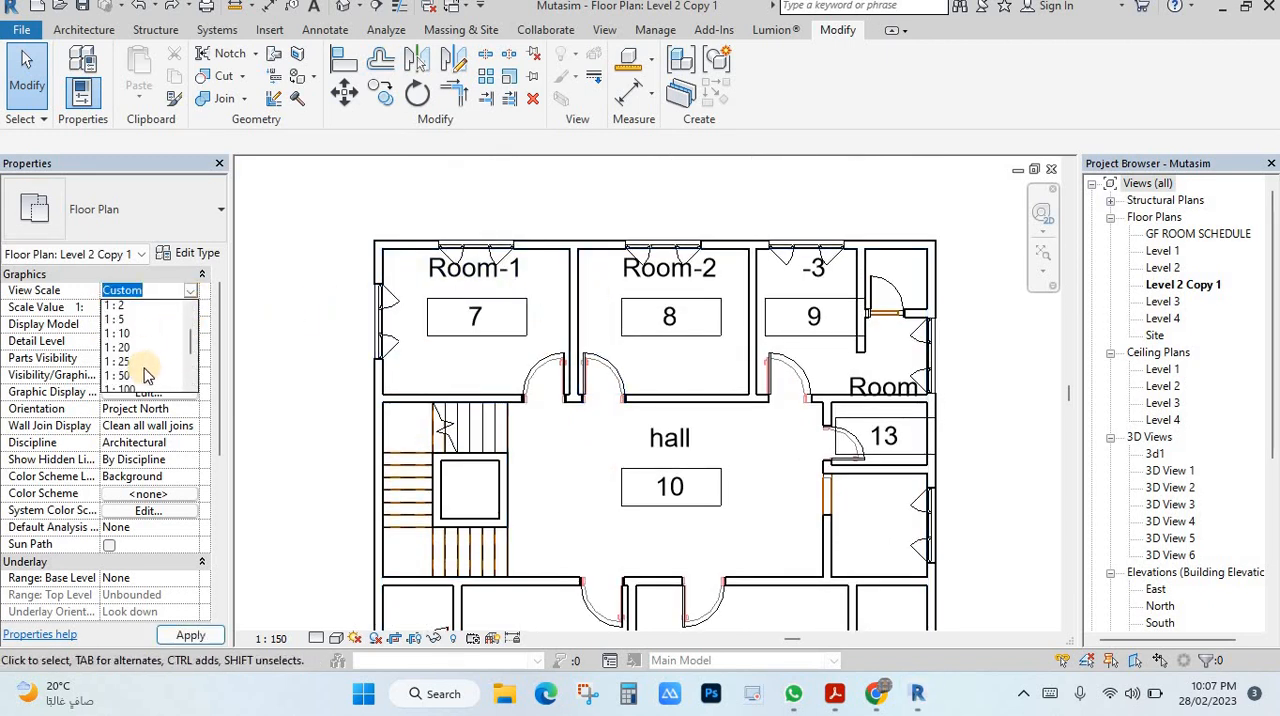
pyautogui.click(125, 381)
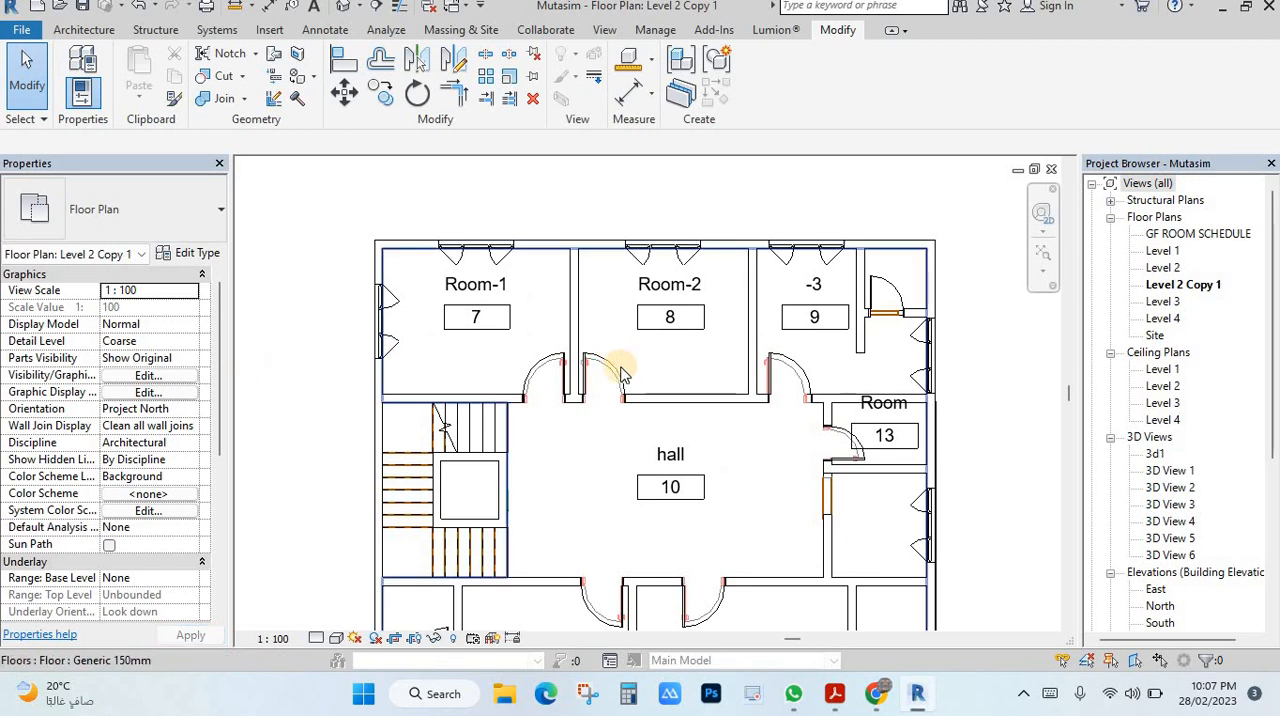
# Step: Rename room 11 as dining through its room tag
pyautogui.moveTo(645, 262); pyautogui.dragTo(648, 89, button='middle')
pyautogui.click(582, 437)
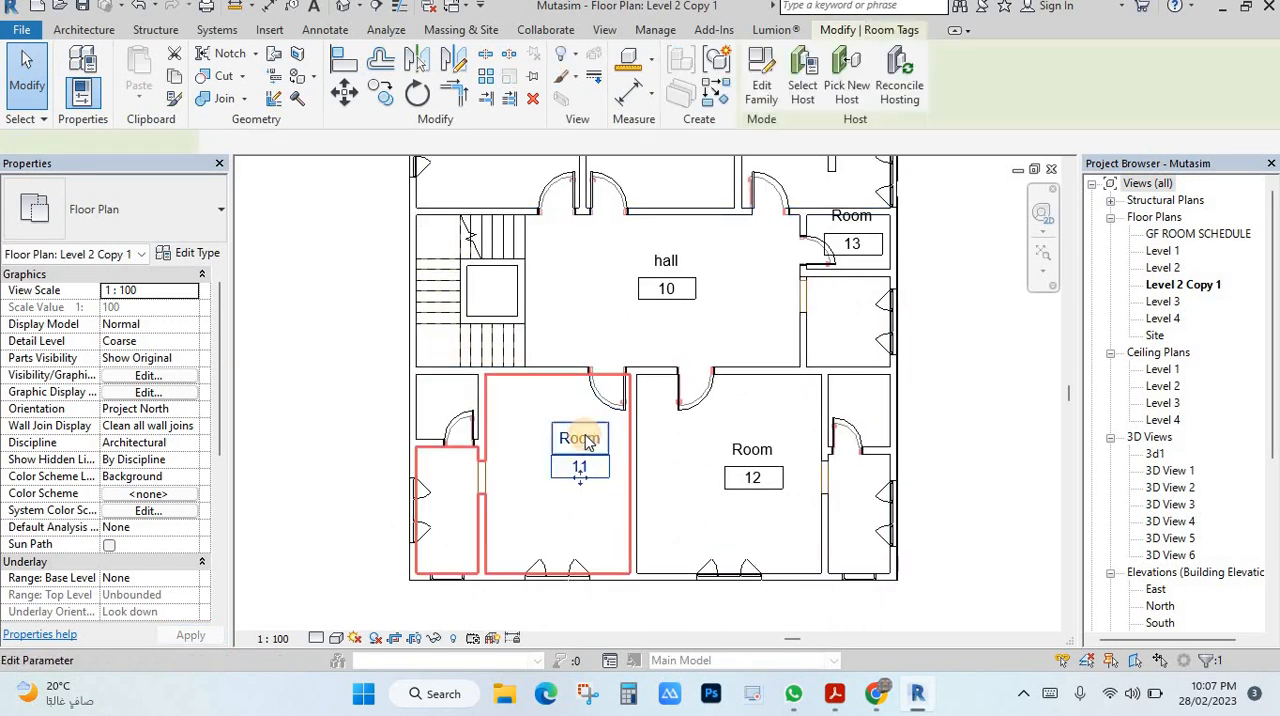
pyautogui.click(590, 436)
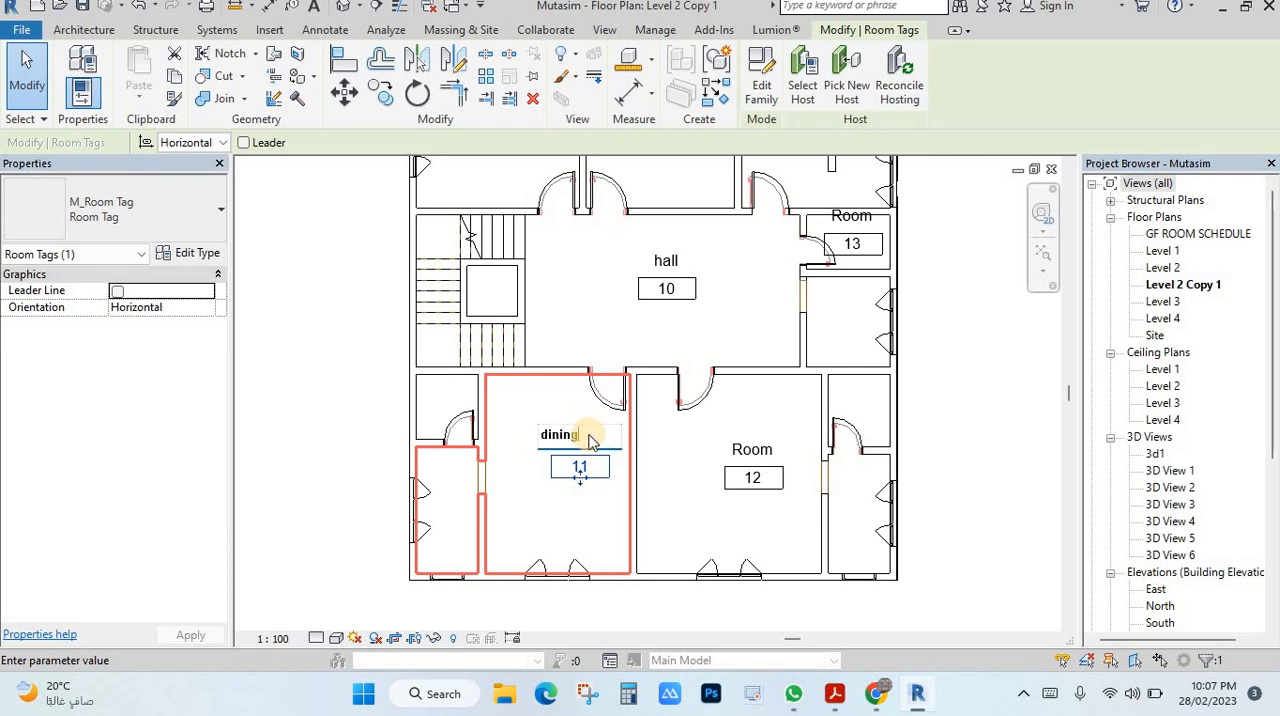
pyautogui.write('dining')
pyautogui.press('Return')
# Step: Rename room 12 as room-5 through its room tag
pyautogui.click(760, 447)
pyautogui.click(768, 445)
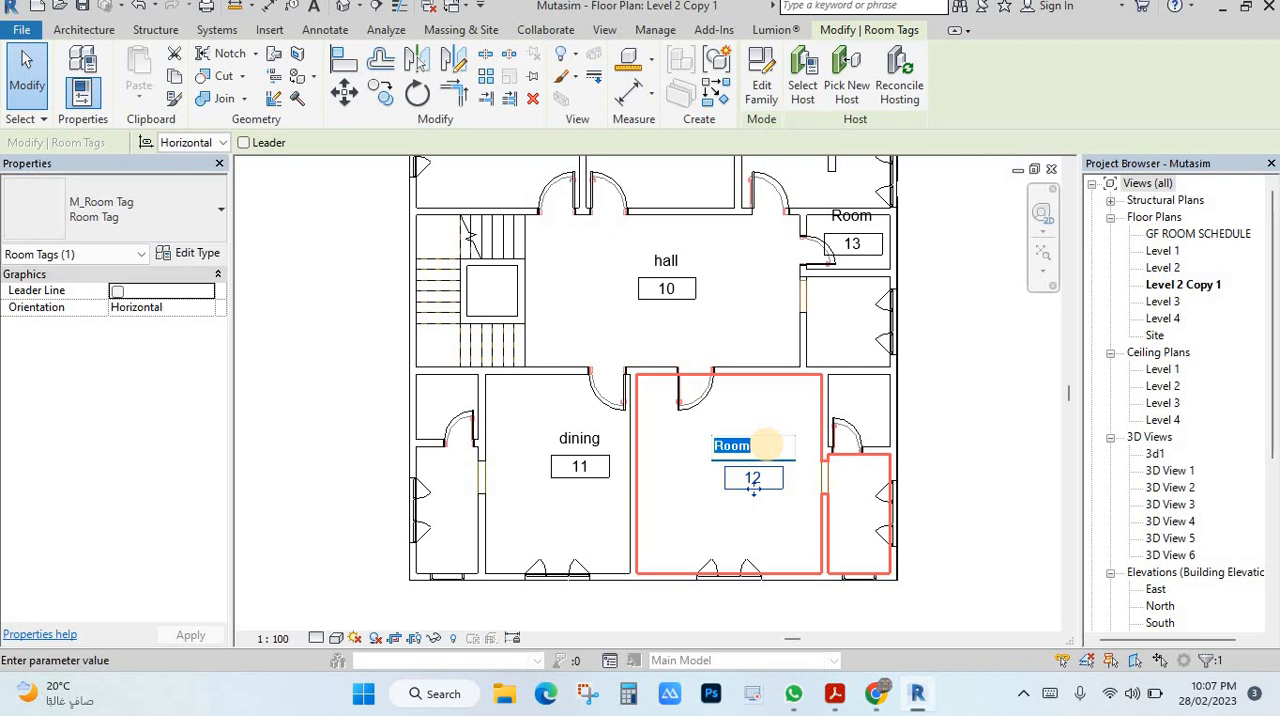
pyautogui.press('Return')
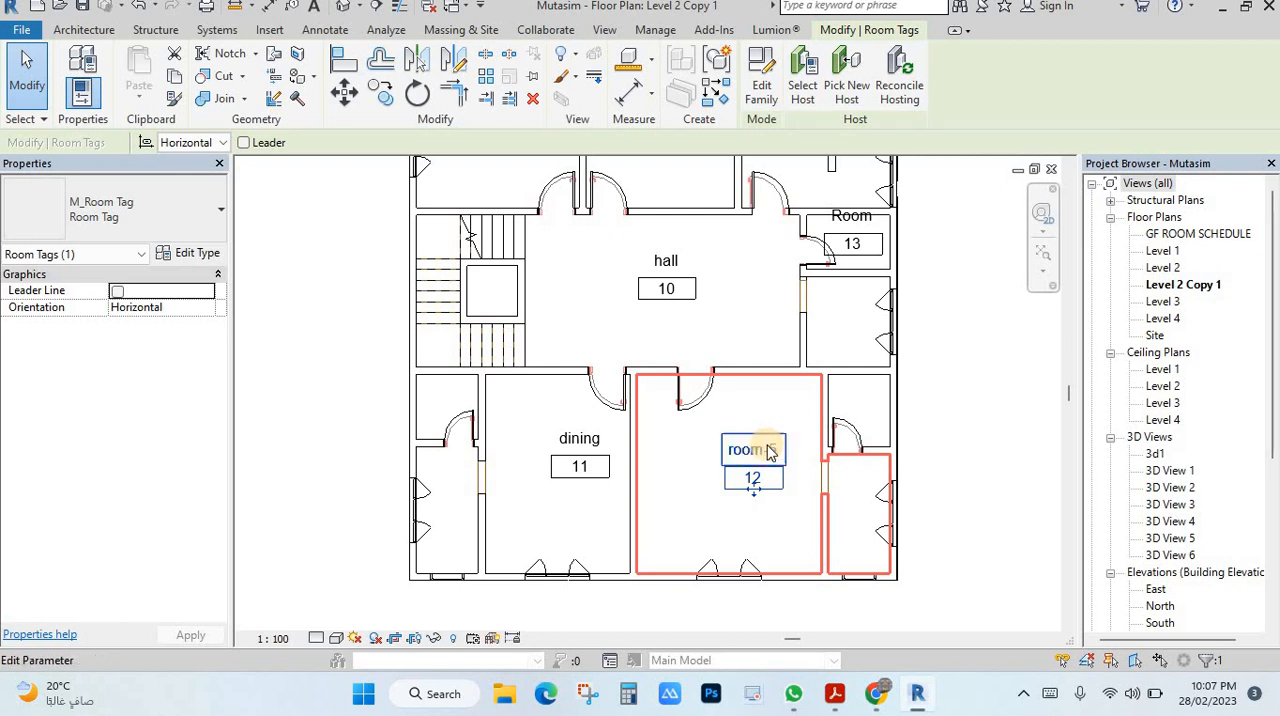
pyautogui.scroll(-1, 723, 350)
pyautogui.moveTo(723, 429); pyautogui.dragTo(691, 522, button='middle')
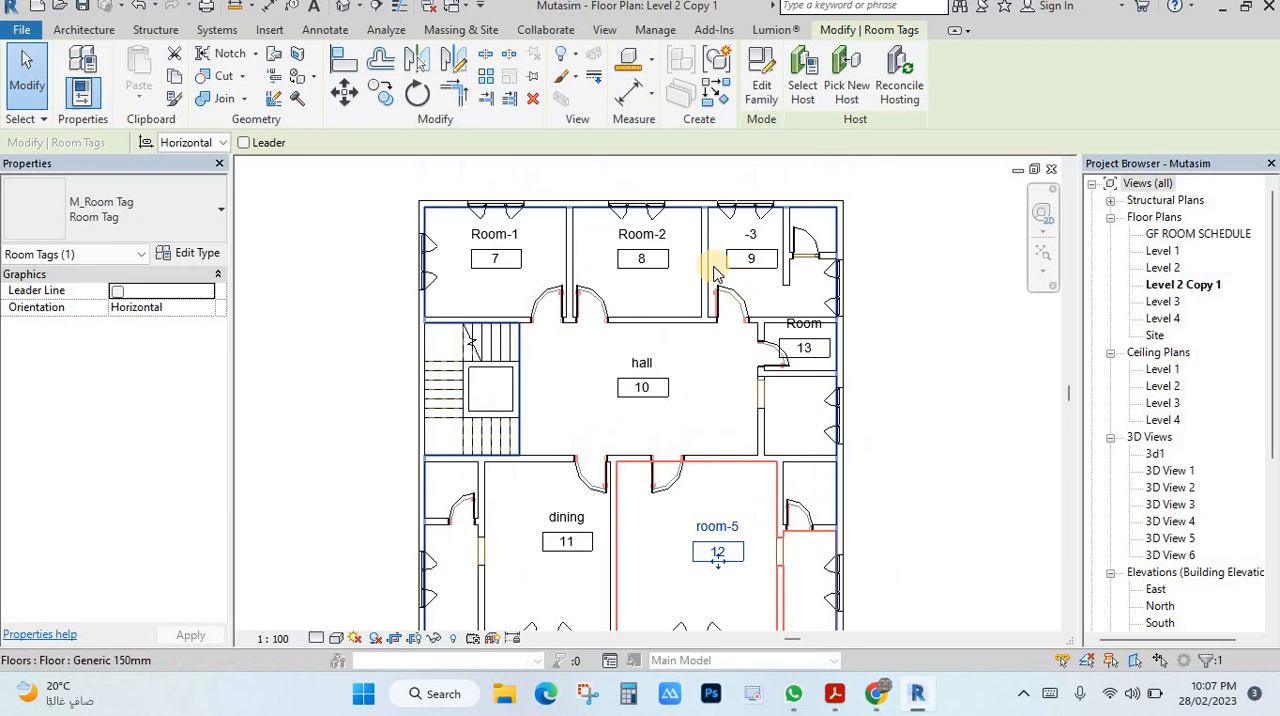
pyautogui.scroll(-1, 606, 359)
pyautogui.moveTo(702, 394); pyautogui.dragTo(698, 366, button='middle')
pyautogui.click(568, 374)
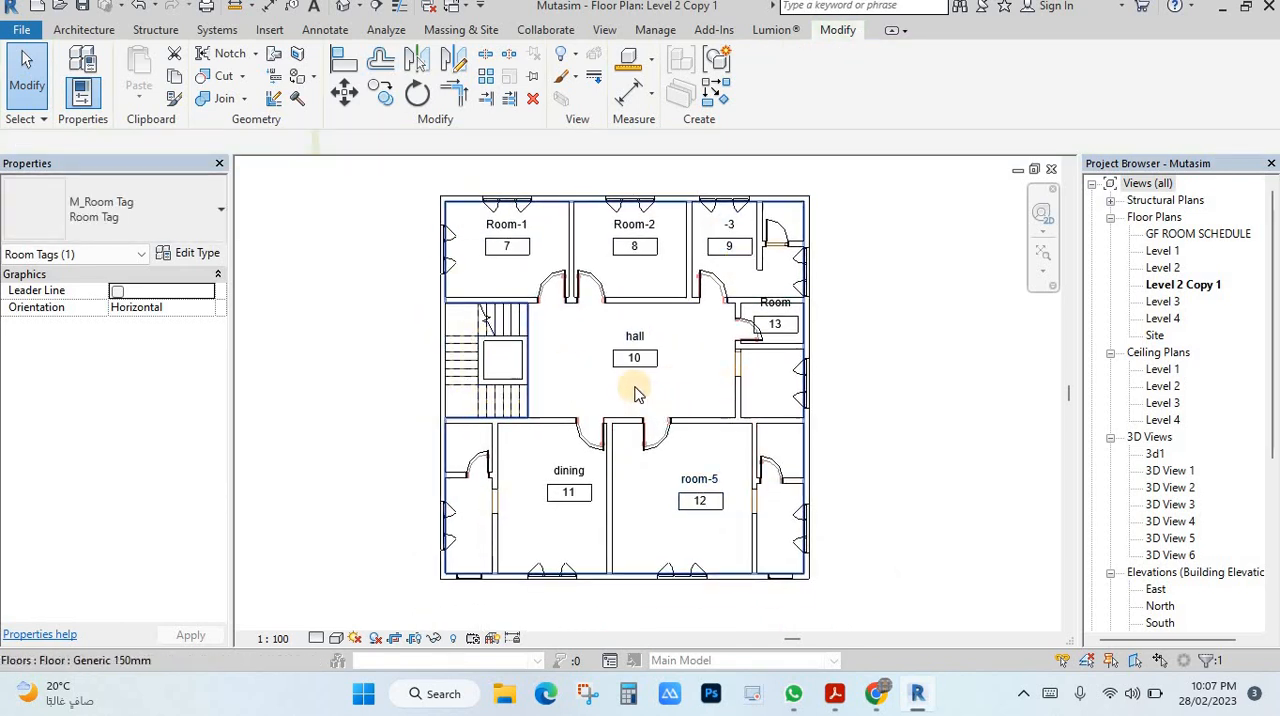
pyautogui.click(510, 280)
pyautogui.click(89, 30)
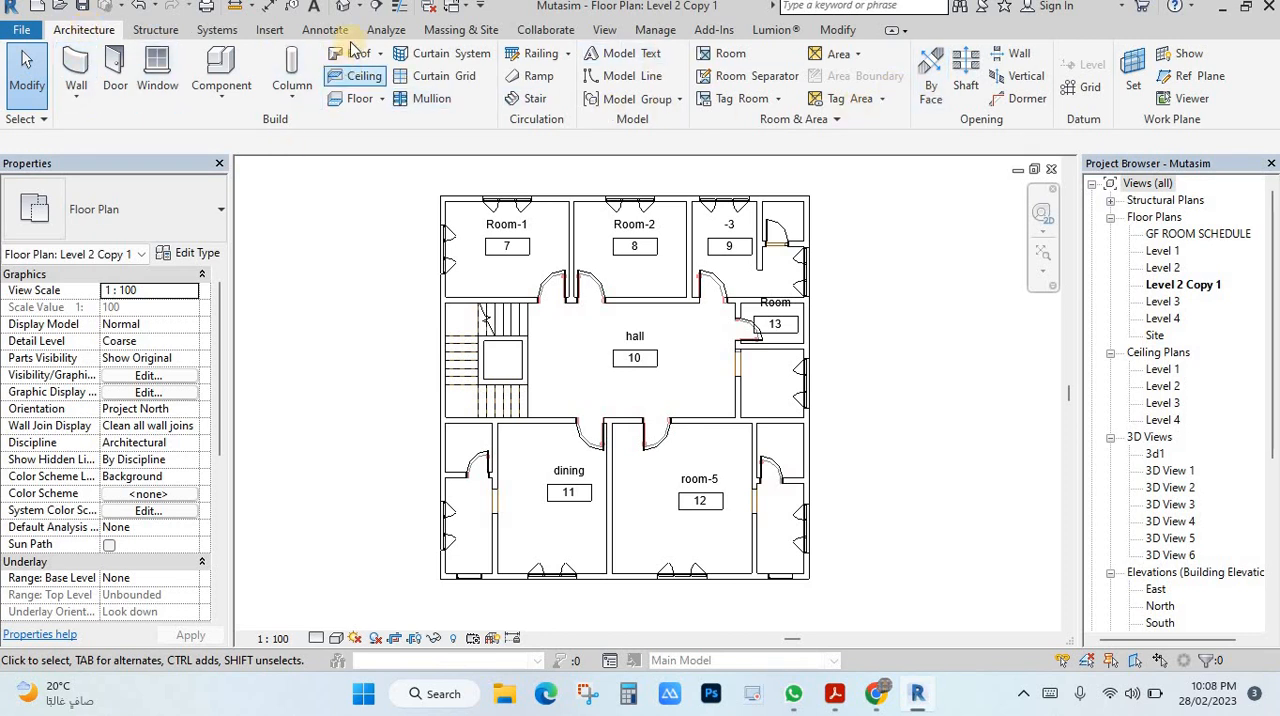
# Step: Place a color fill legend beside the upper right corner of the duplicated floor plan
pyautogui.click(306, 32)
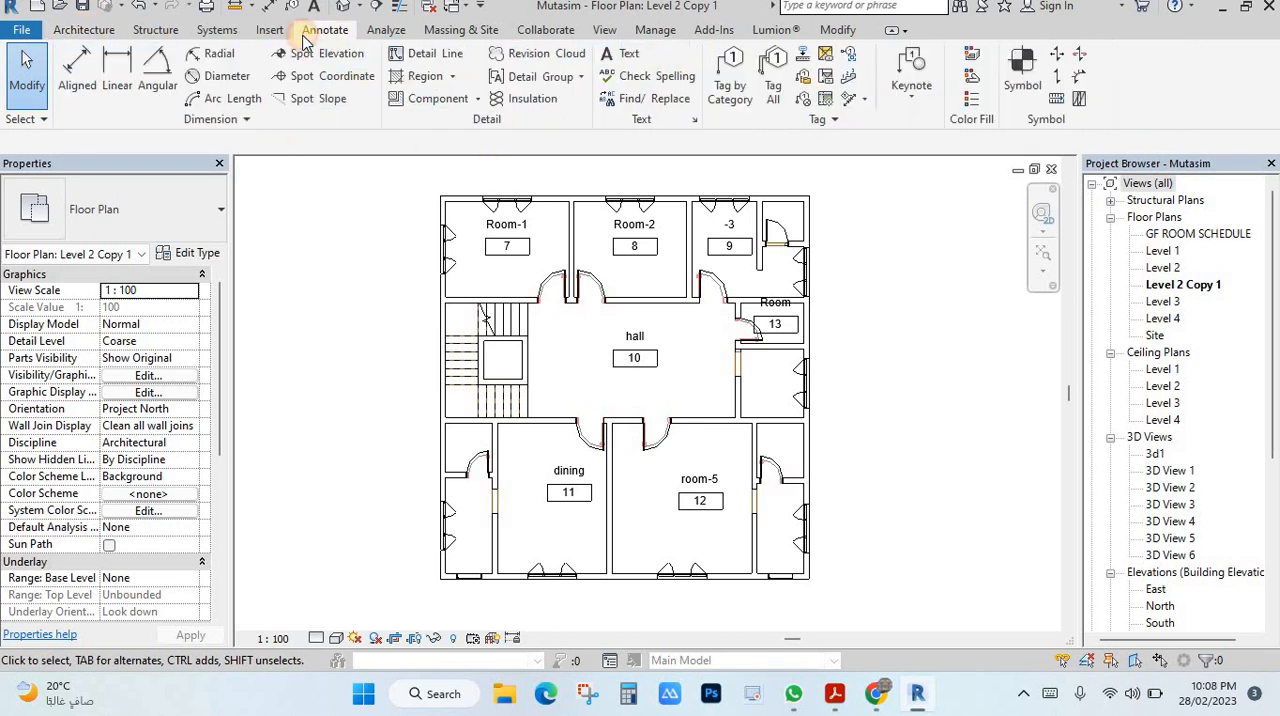
pyautogui.click(971, 101)
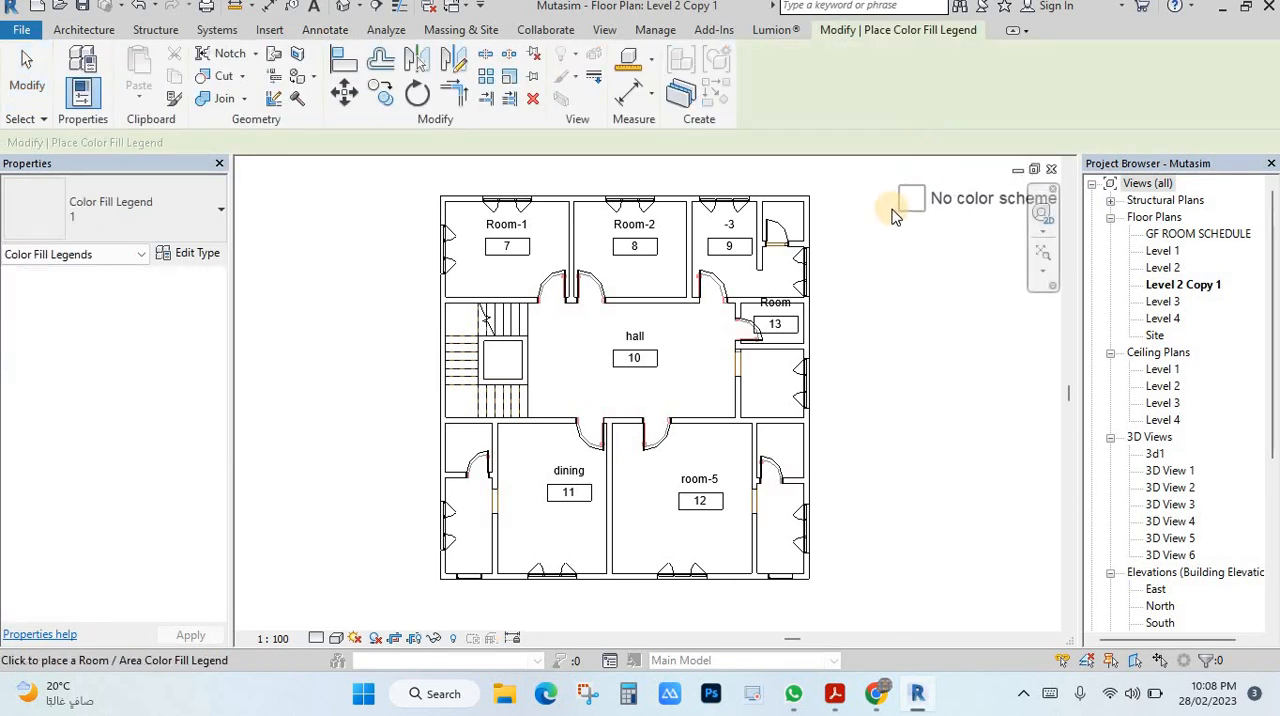
pyautogui.scroll(-2, 830, 207)
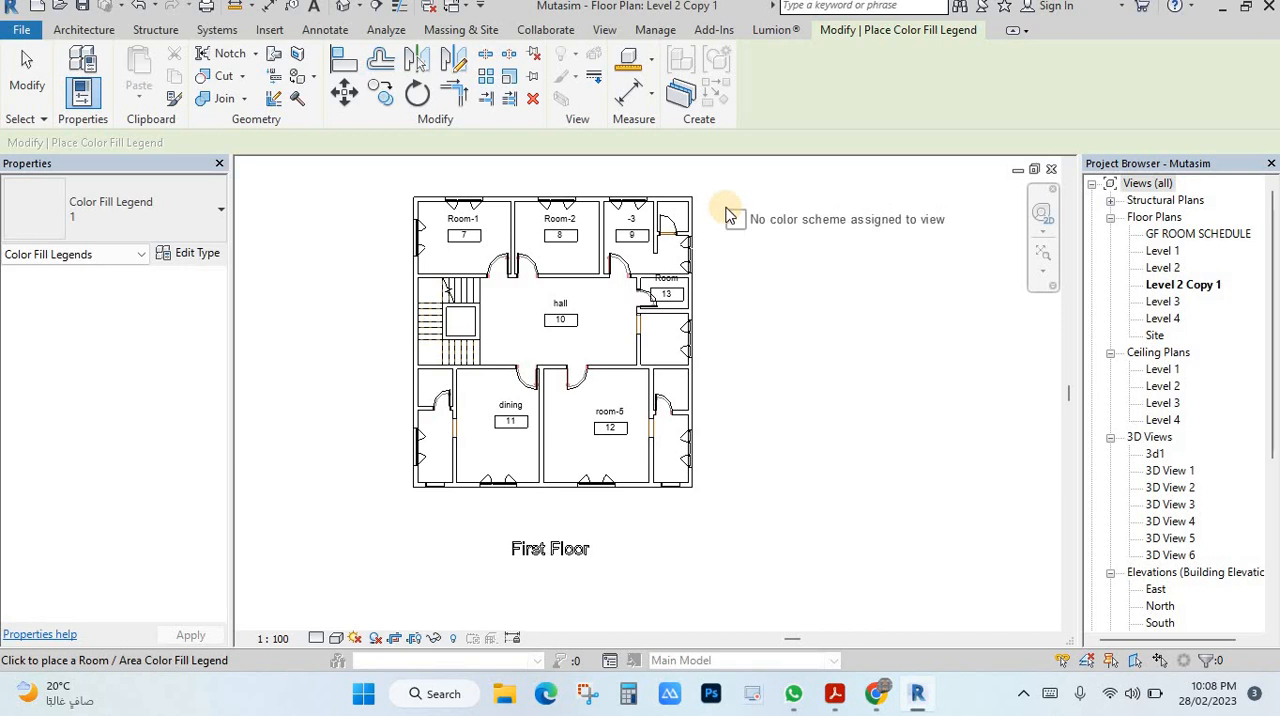
pyautogui.click(729, 211)
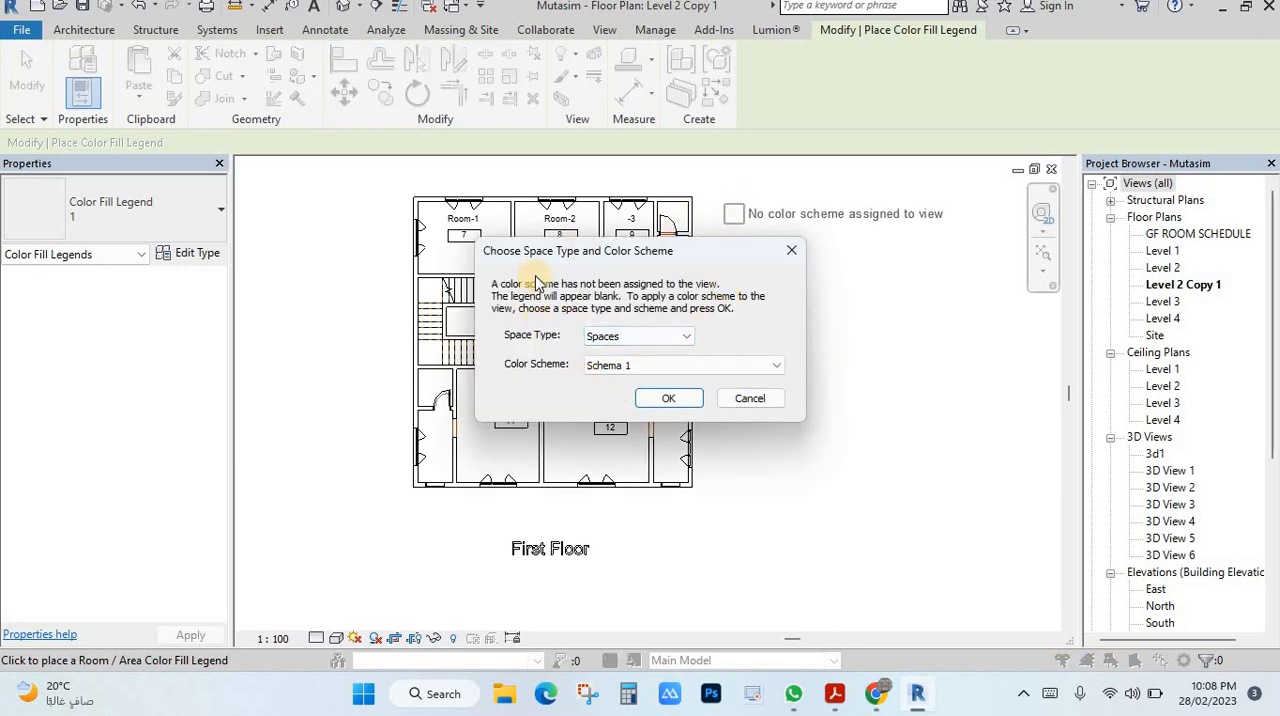
# Step: Assign the Rooms space type and the Name color scheme to the view for the legend
pyautogui.click(642, 336)
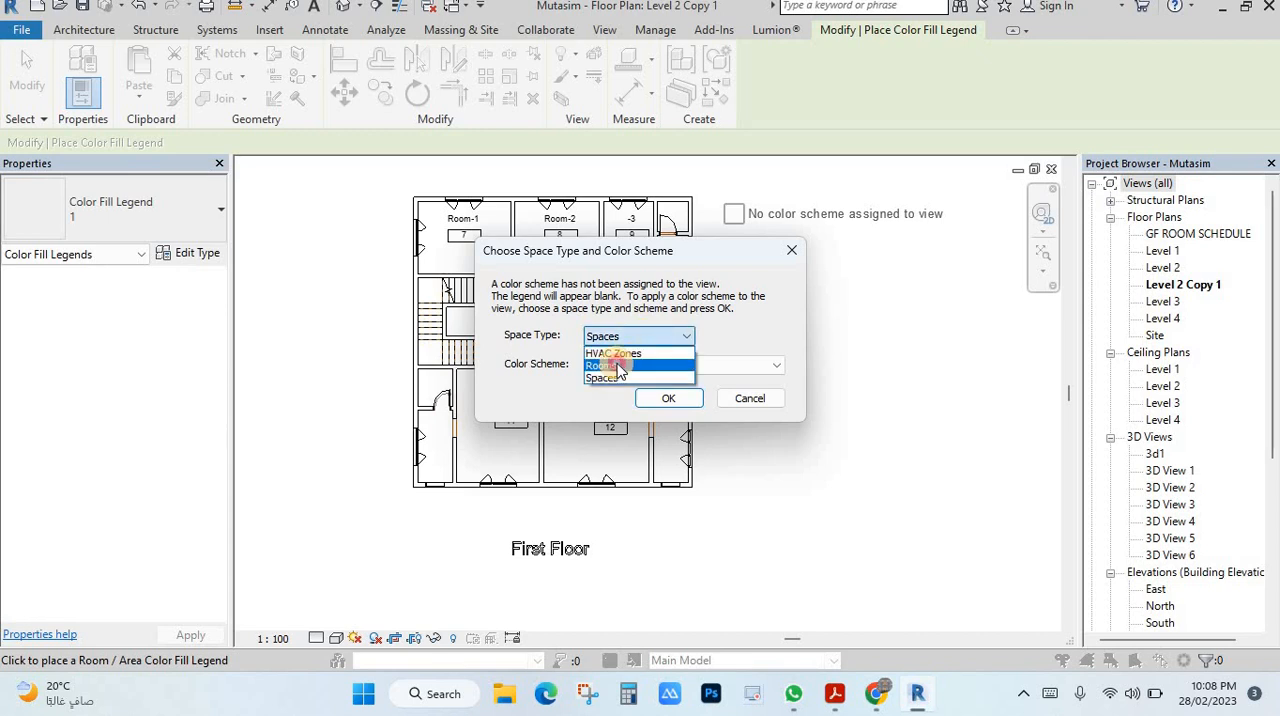
pyautogui.click(648, 366)
pyautogui.click(648, 366)
pyautogui.click(662, 385)
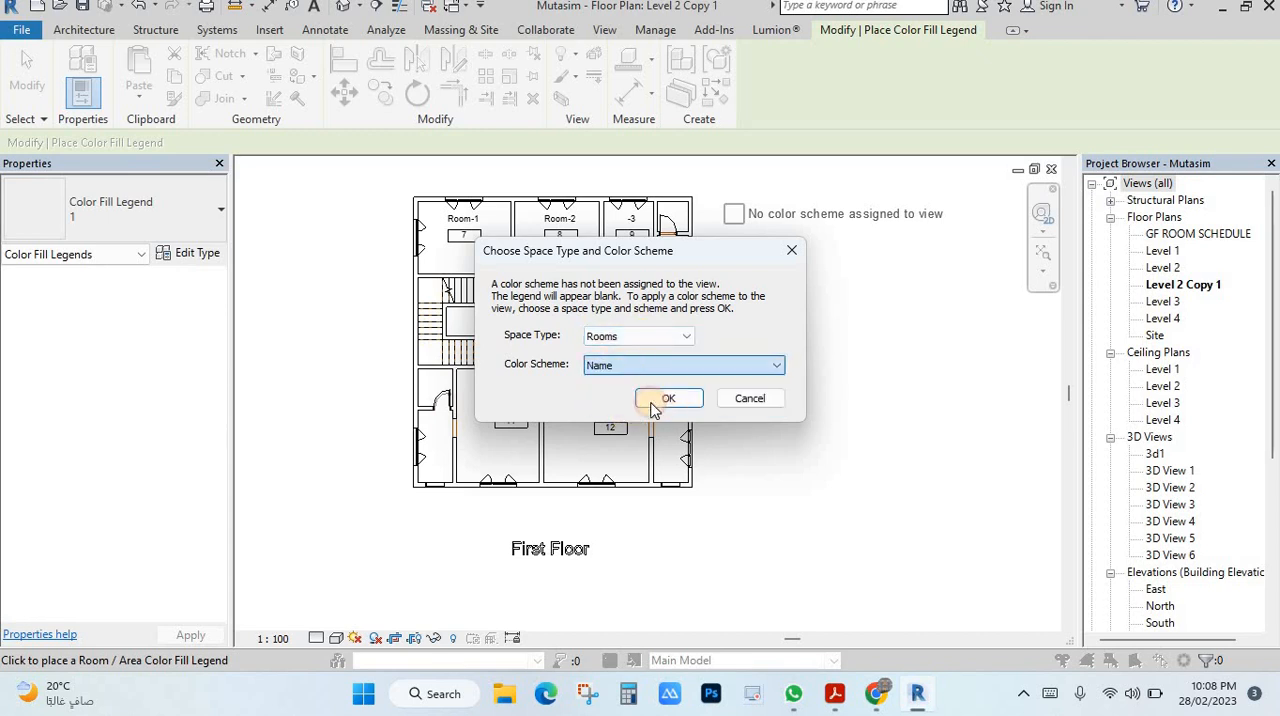
pyautogui.click(668, 399)
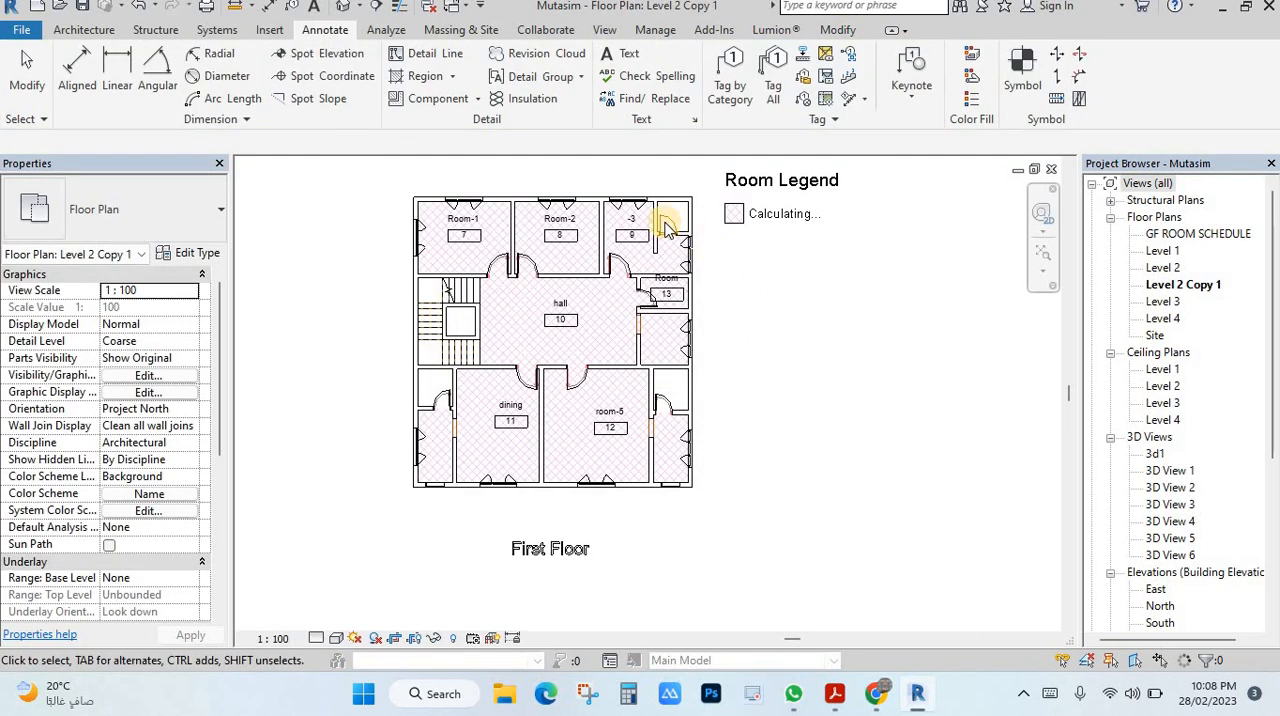
pyautogui.scroll(1, 548, 241)
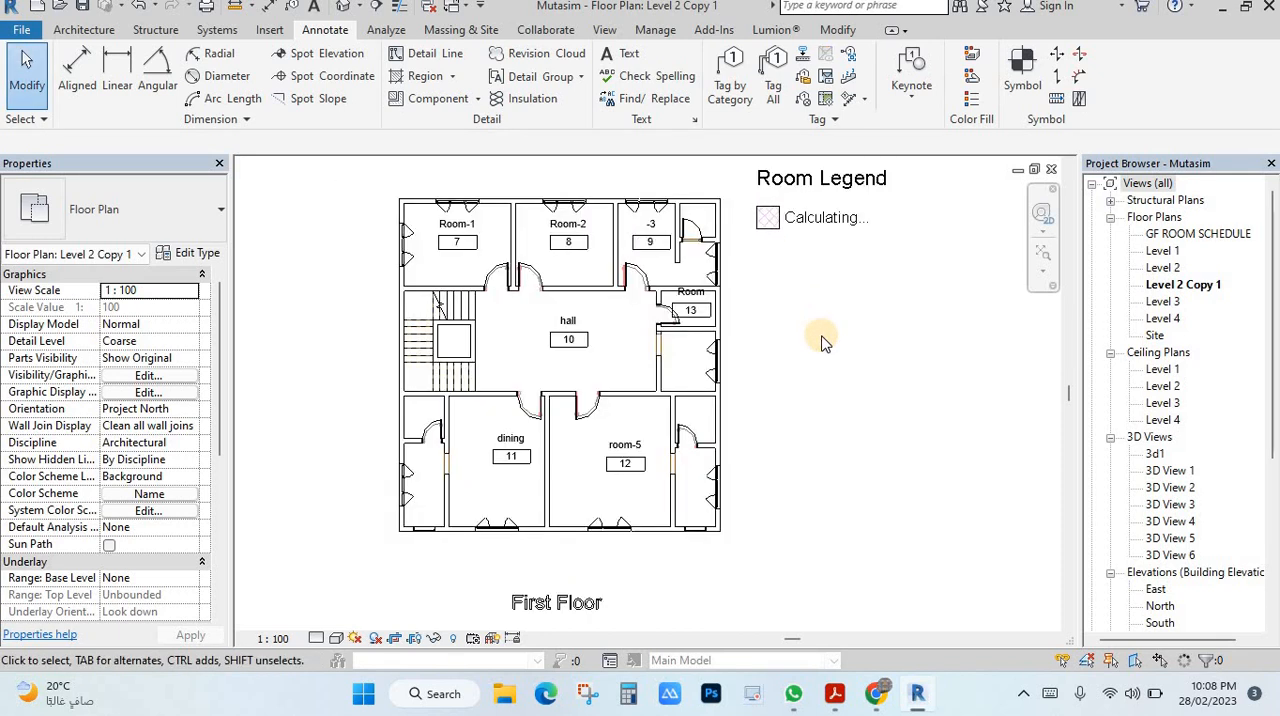
pyautogui.click(888, 440)
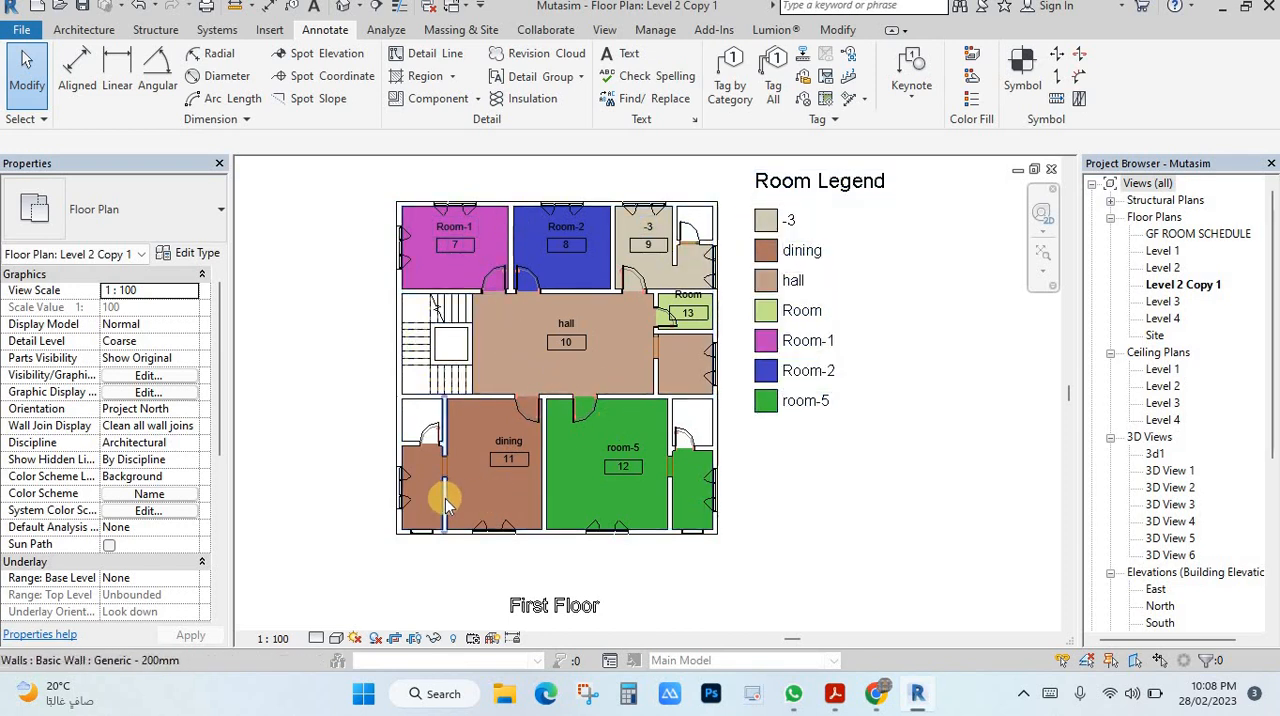
# Step: Draw a room separation line across the wall opening between dining room 11 and the small space to its left
pyautogui.scroll(2, 445, 498)
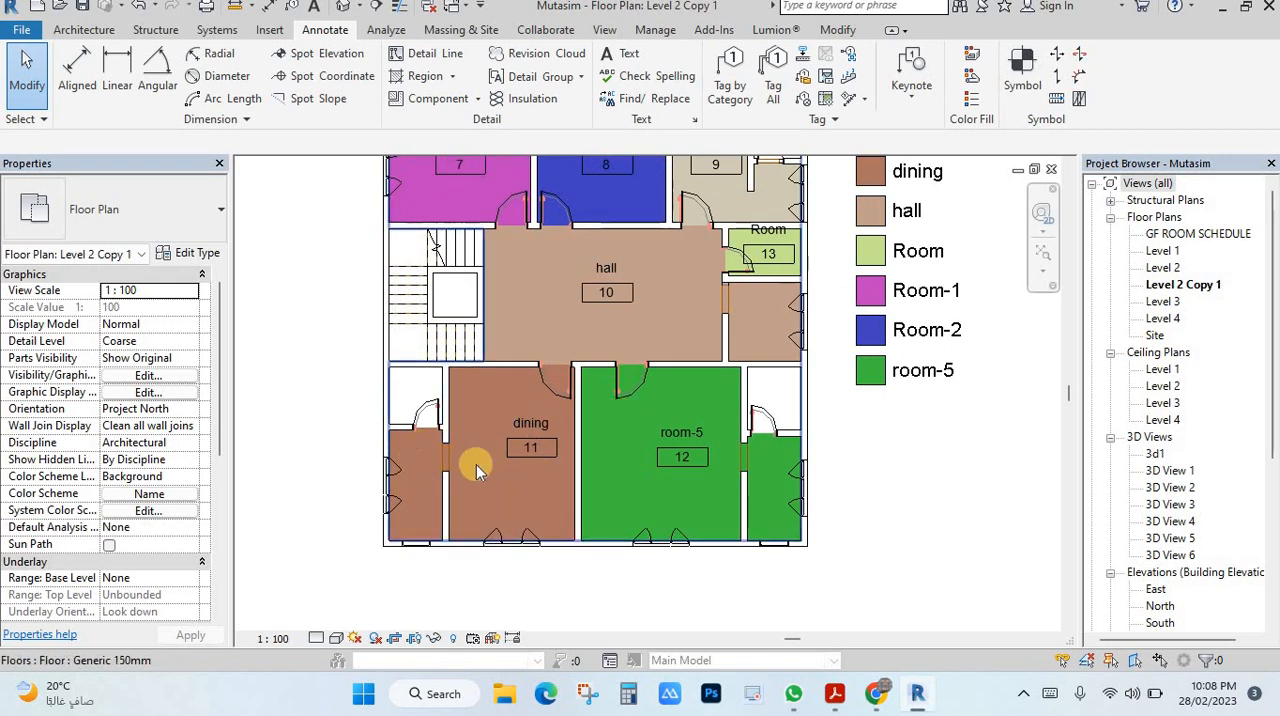
pyautogui.click(523, 420)
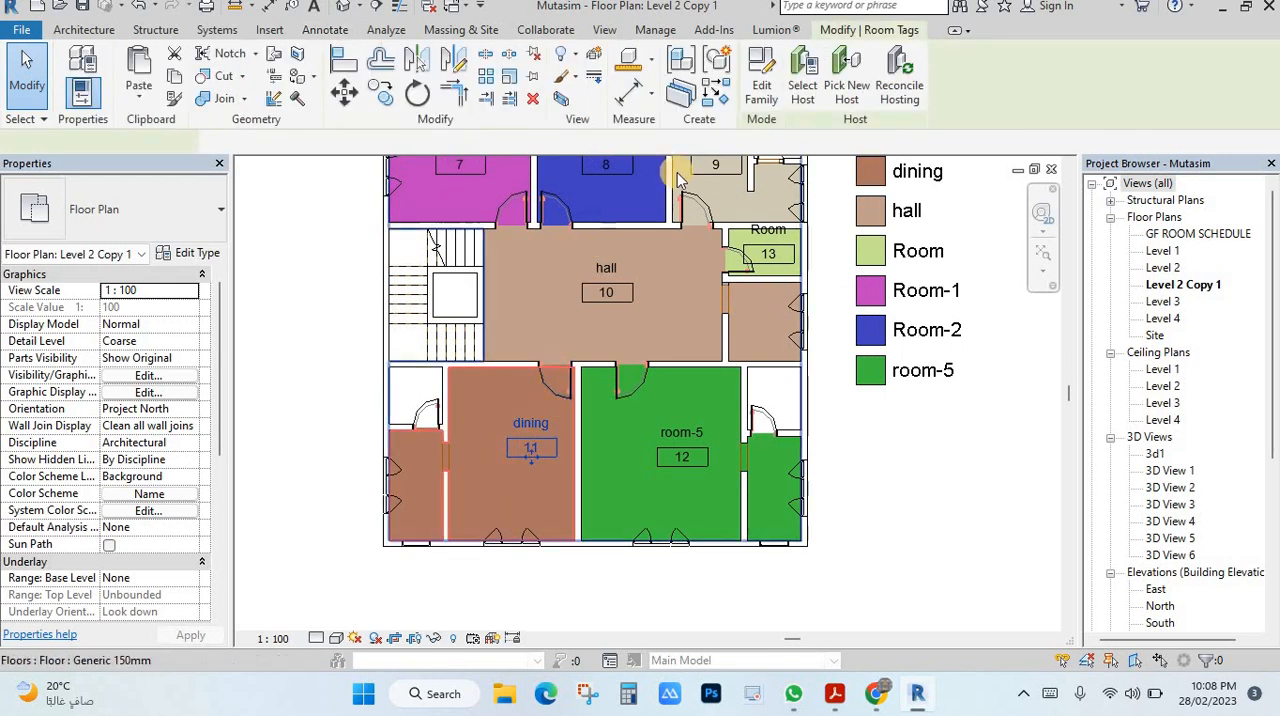
pyautogui.press('Escape')
pyautogui.click(118, 32)
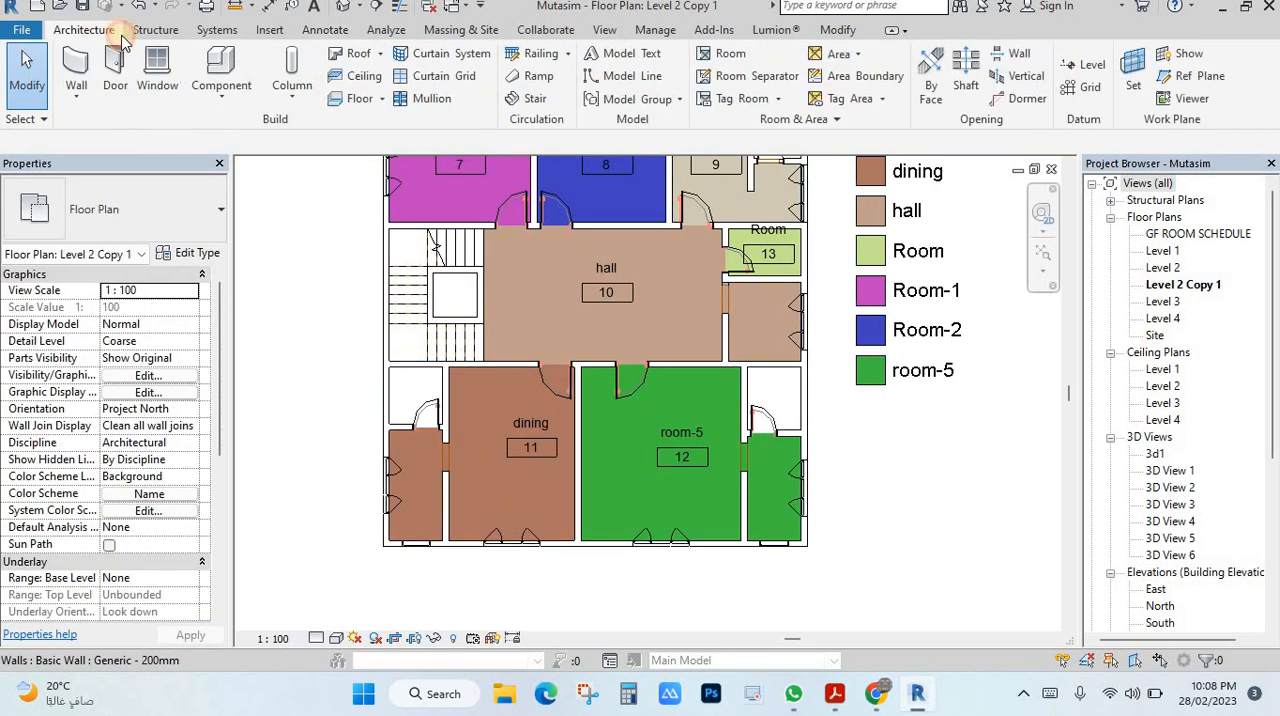
pyautogui.click(733, 78)
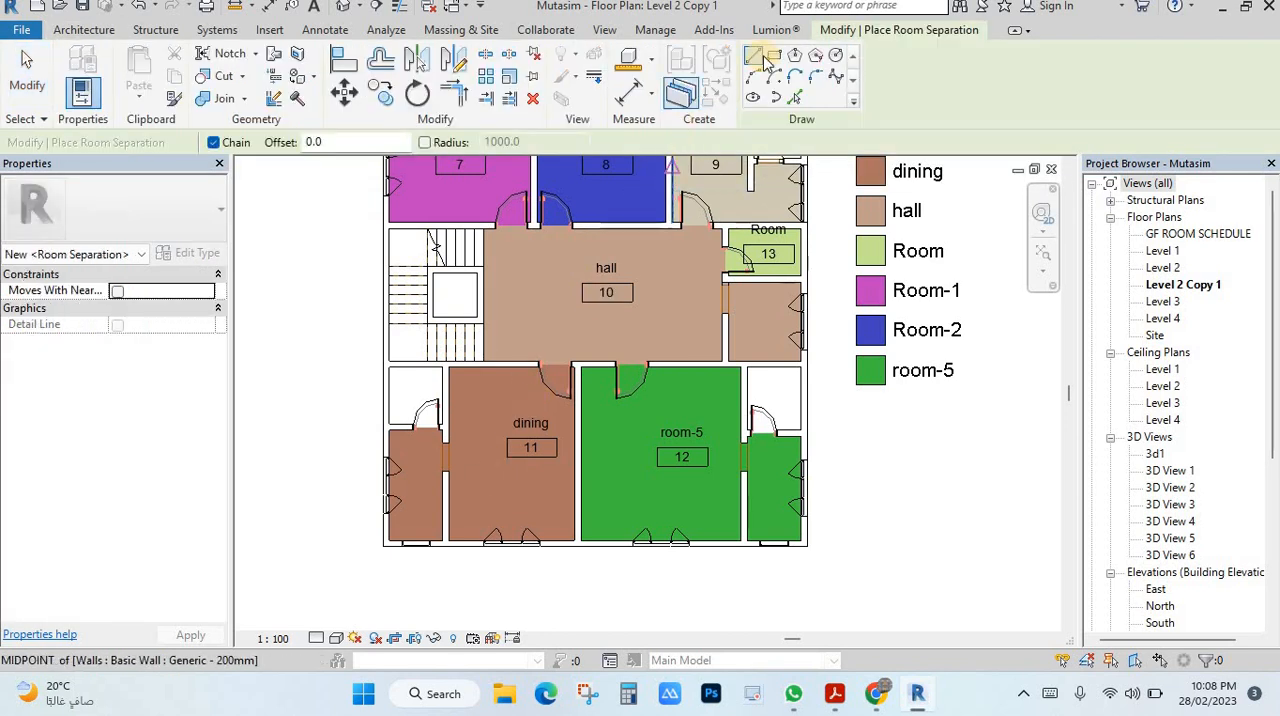
pyautogui.scroll(5, 446, 470)
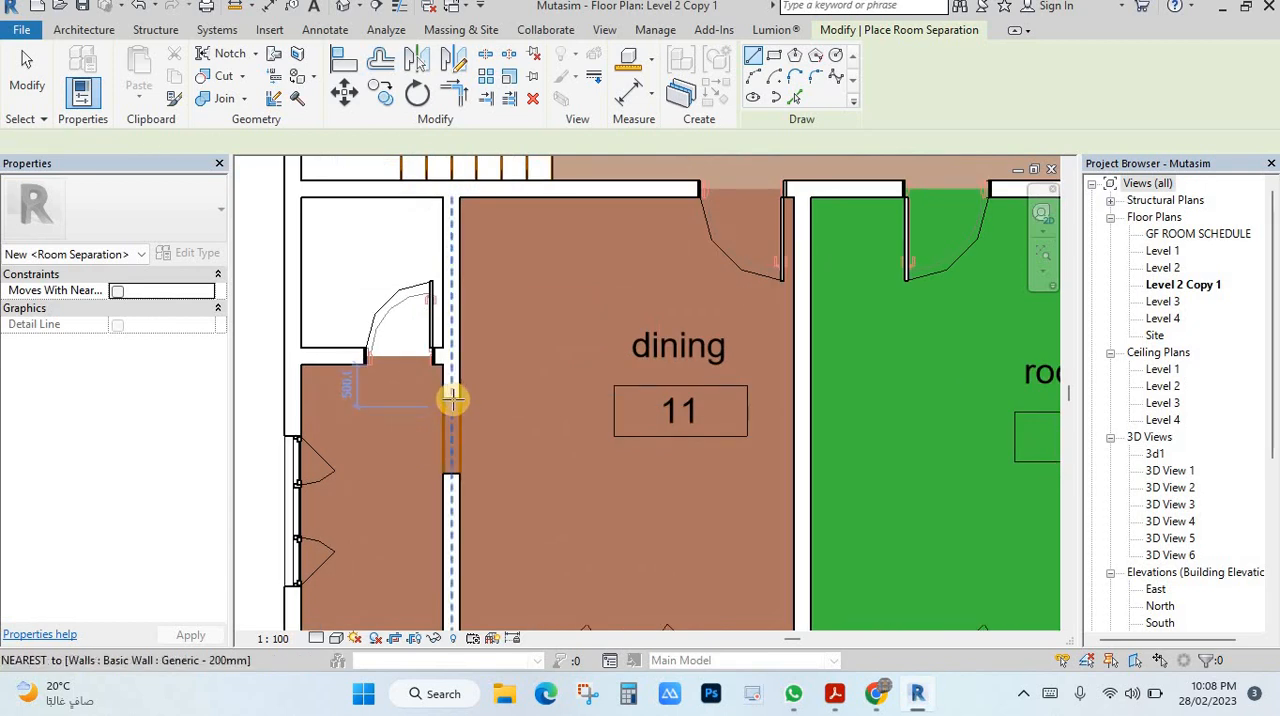
pyautogui.click(448, 426)
pyautogui.click(451, 471)
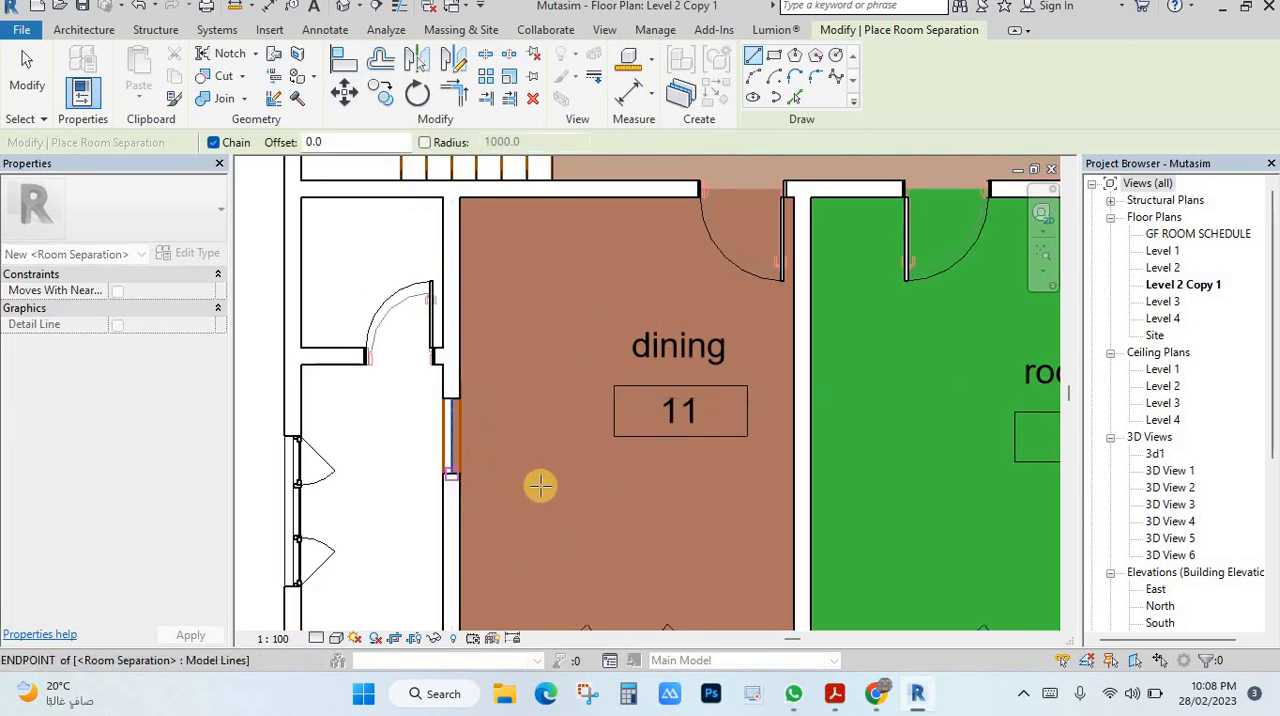
pyautogui.press('Escape')
pyautogui.scroll(-3, 600, 420)
pyautogui.press('Escape')
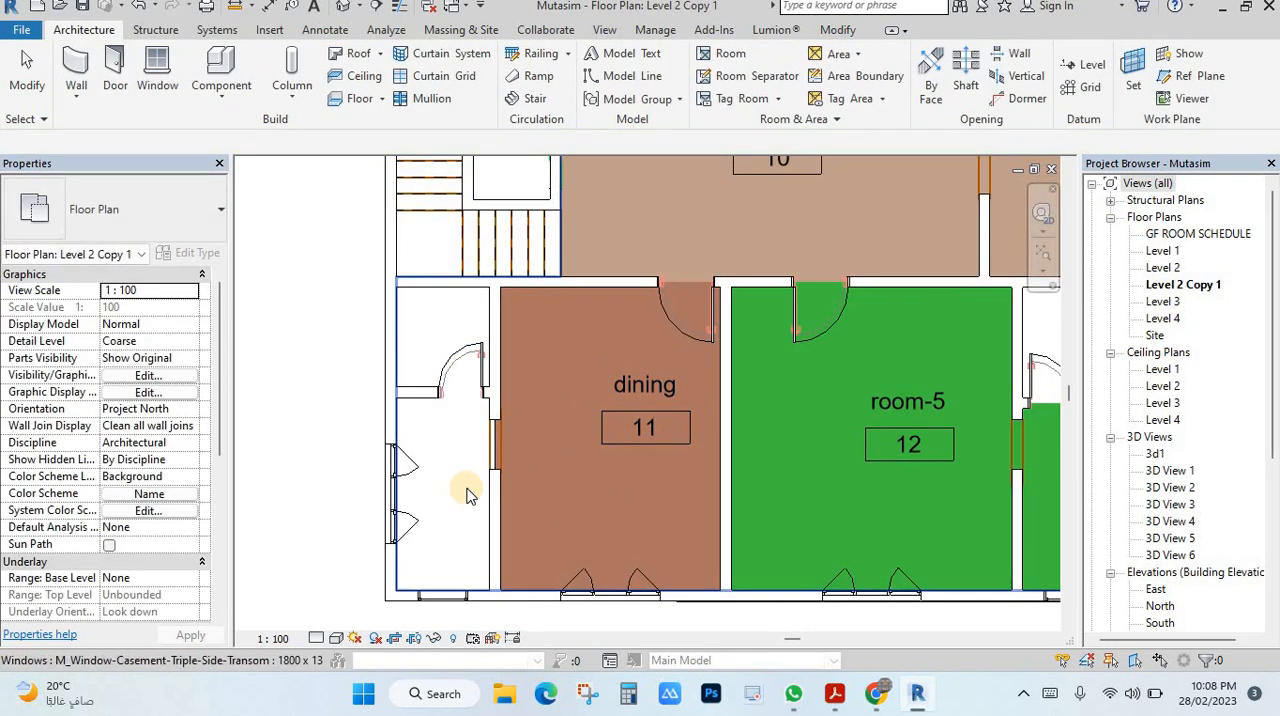
# Step: Place a tagged room in the separated small space to the left of the dining room
pyautogui.scroll(-2, 466, 485)
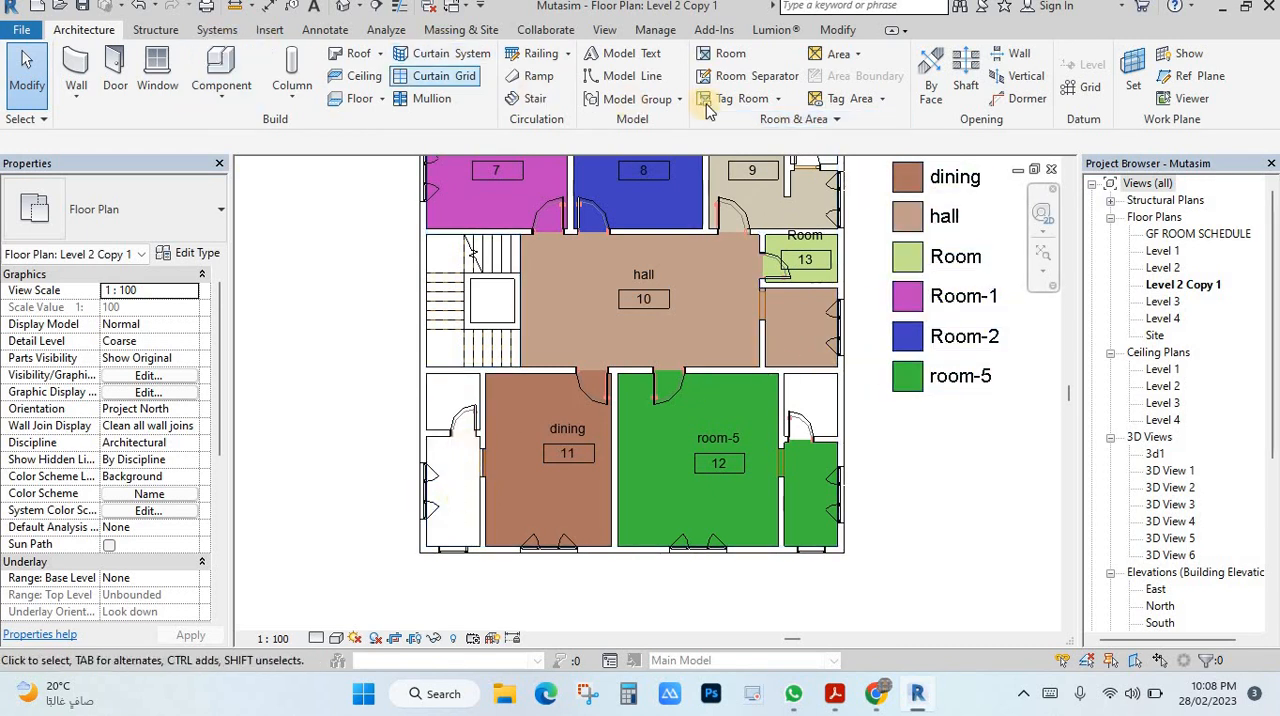
pyautogui.click(728, 60)
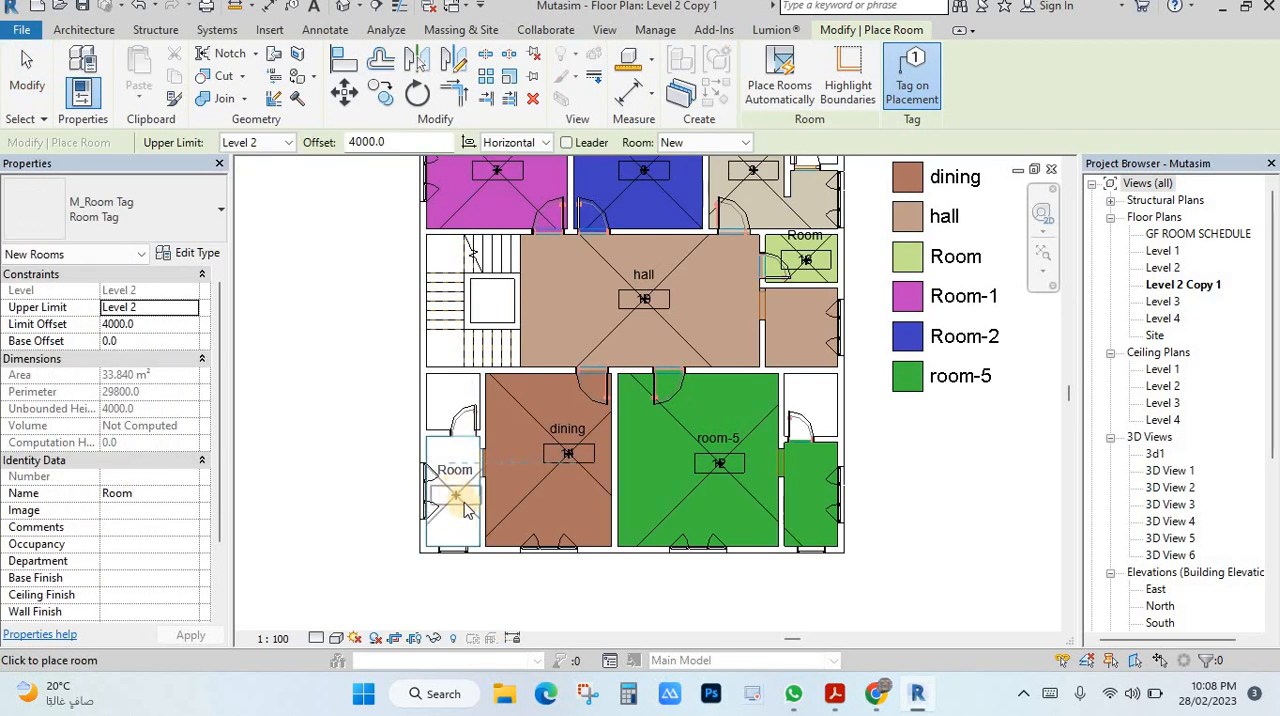
pyautogui.click(463, 533)
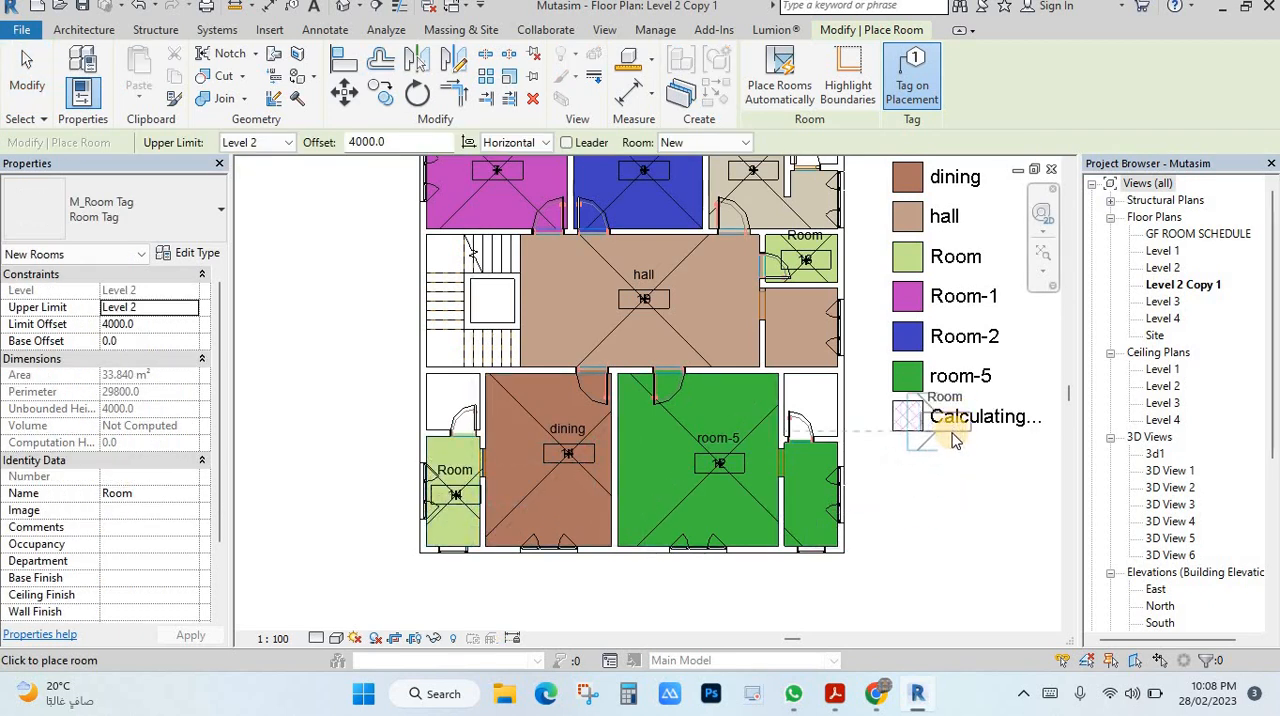
pyautogui.press('Escape')
pyautogui.press('Escape')
pyautogui.scroll(-2, 970, 476)
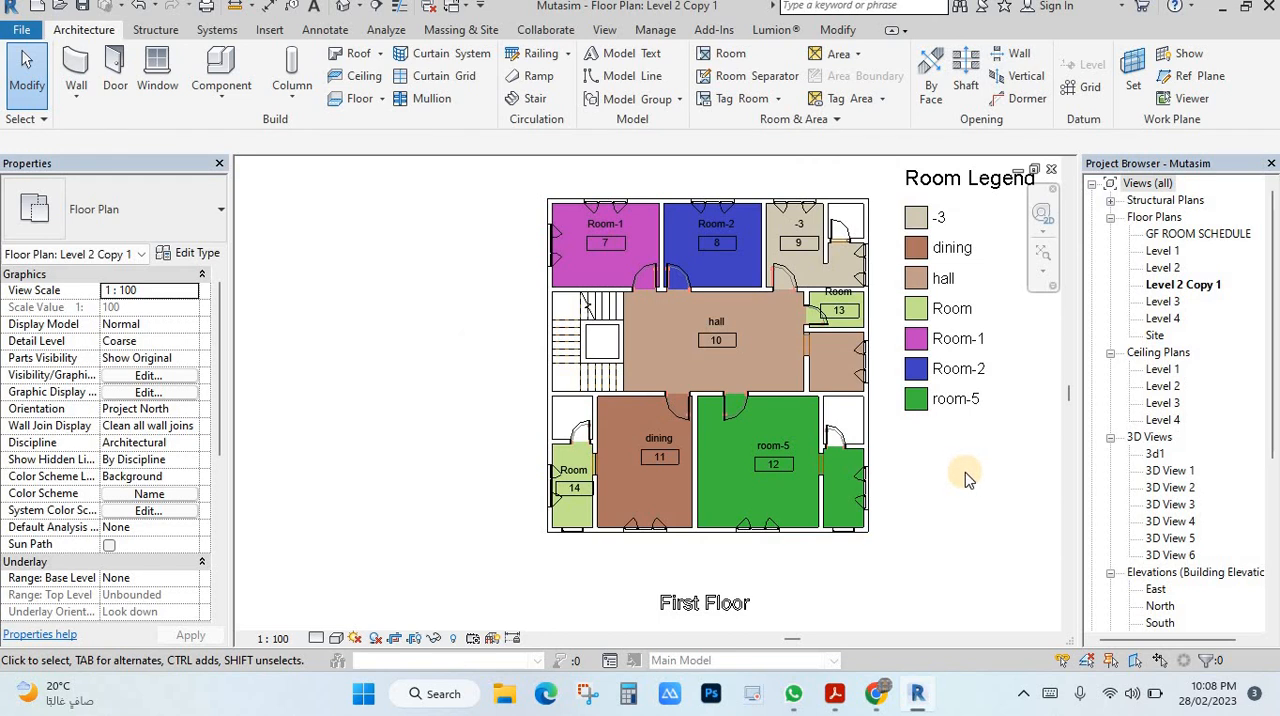
# Step: Examine the colored rooms and legend, comparing the duplicated plan with the Level 2 and GF ROOM SCHEDULE floor plans
pyautogui.moveTo(965, 476); pyautogui.dragTo(894, 482, button='middle')
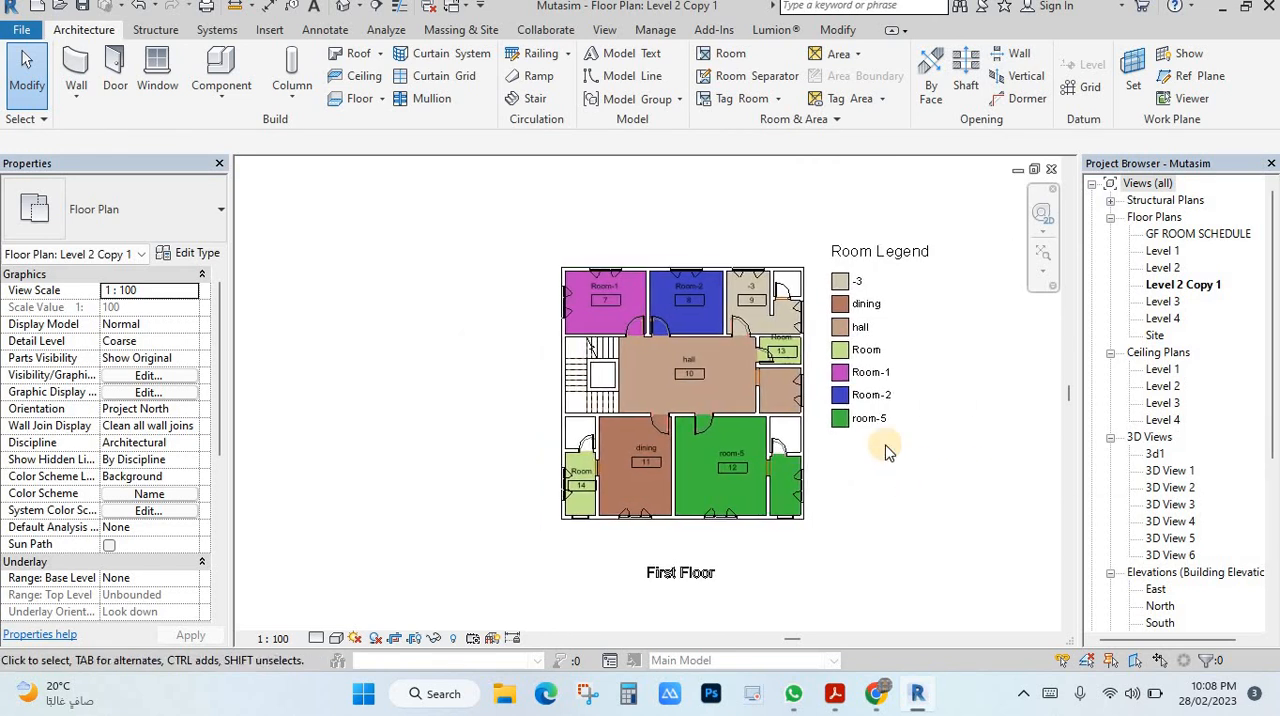
pyautogui.scroll(-1, 877, 460)
pyautogui.scroll(2, 870, 400)
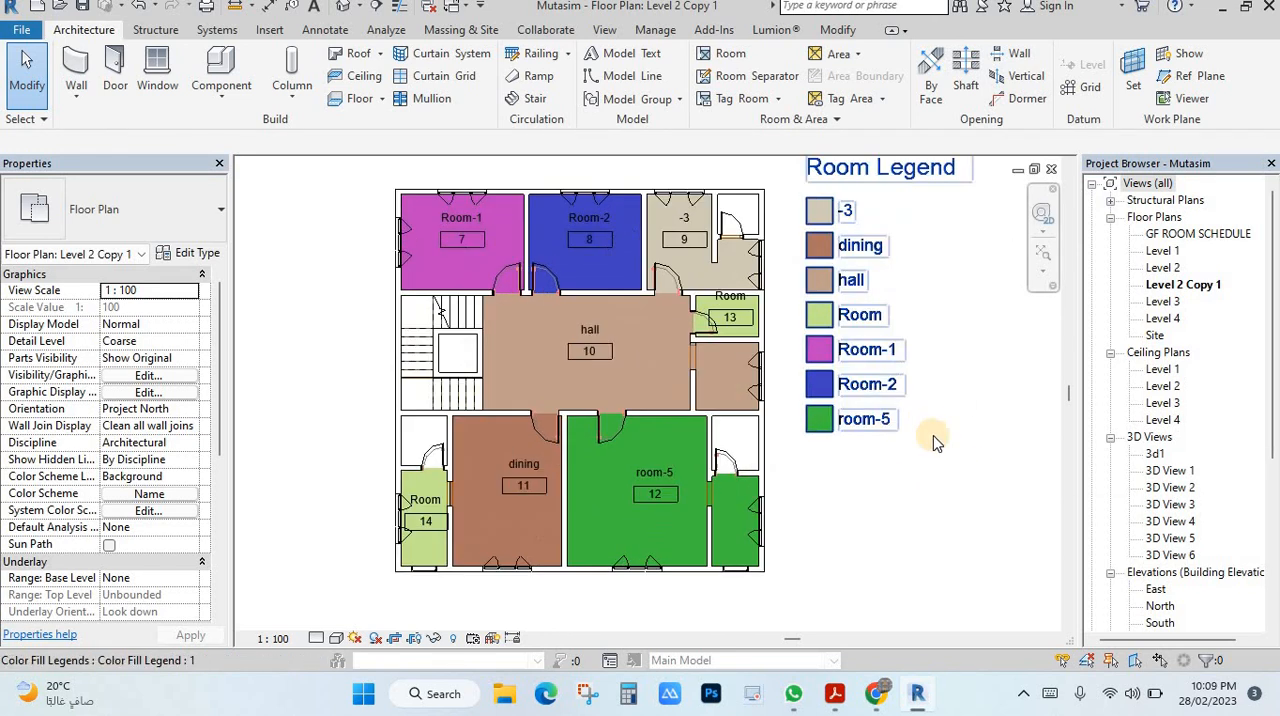
pyautogui.scroll(-1, 934, 487)
pyautogui.moveTo(920, 490)
pyautogui.mouseDown(button='middle')
pyautogui.moveTo(884, 490)
pyautogui.moveTo(918, 493)
pyautogui.mouseUp(button='middle')
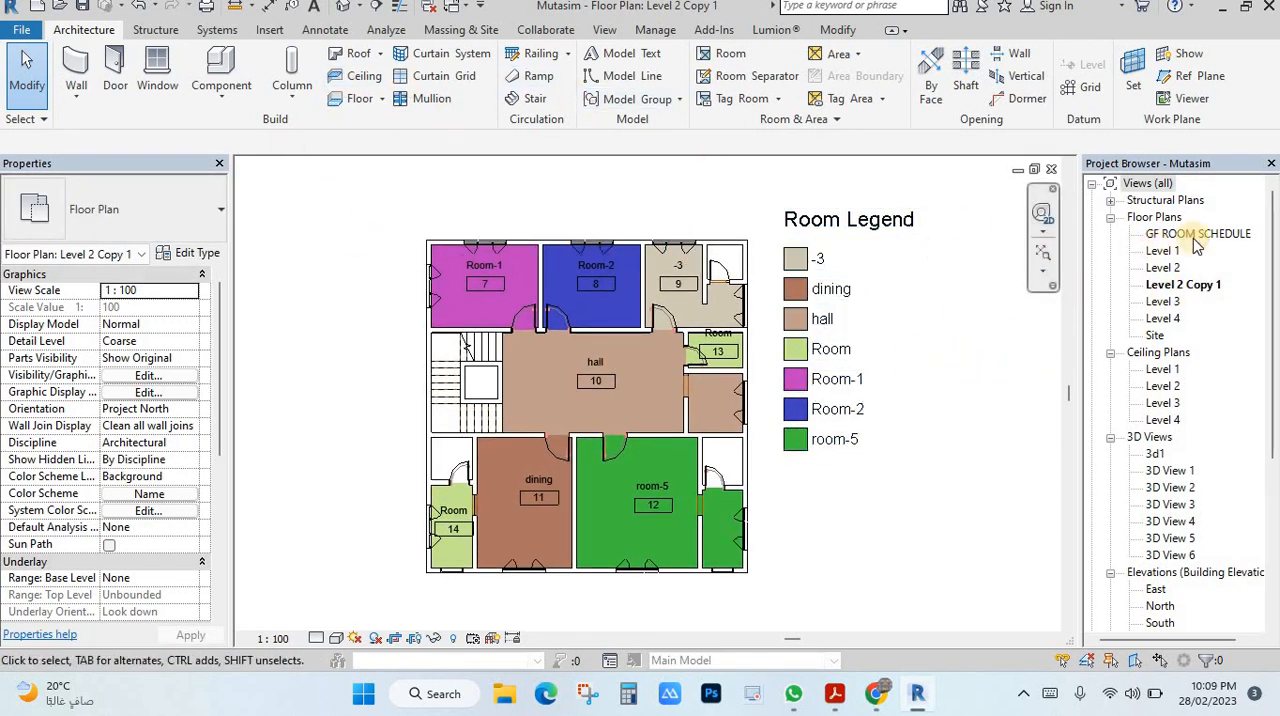
pyautogui.doubleClick(1166, 268)
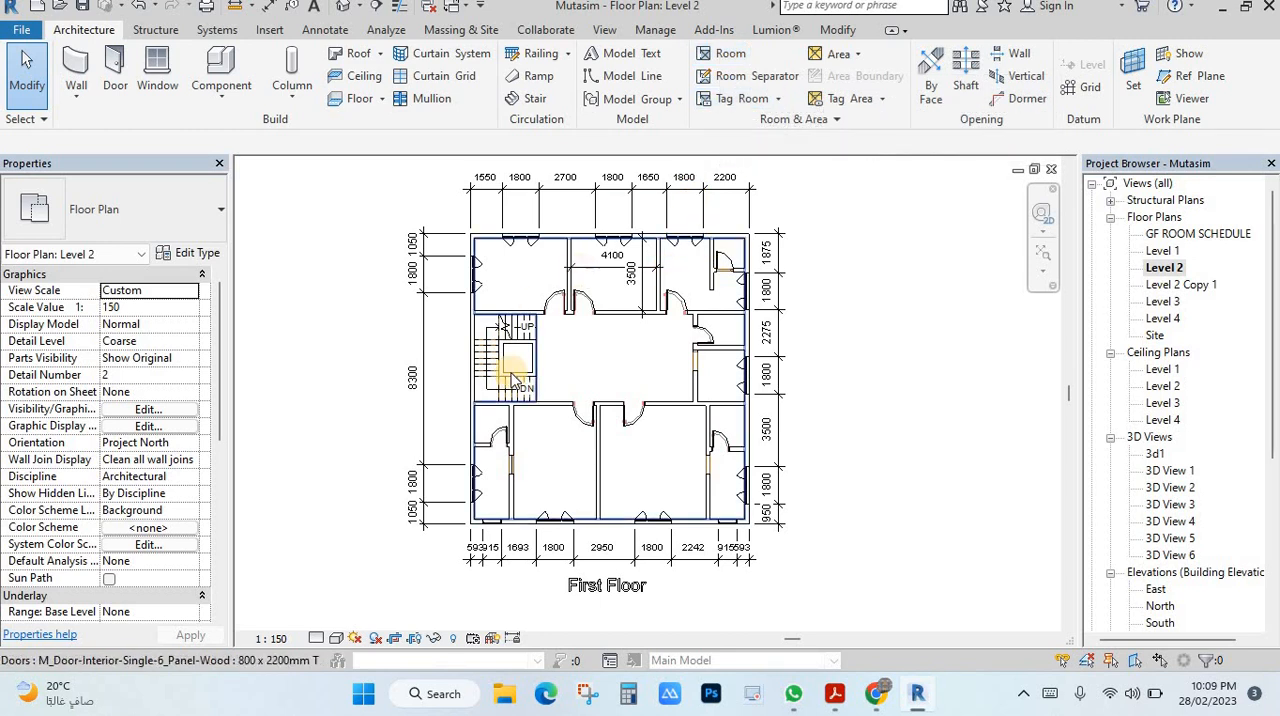
pyautogui.doubleClick(1185, 285)
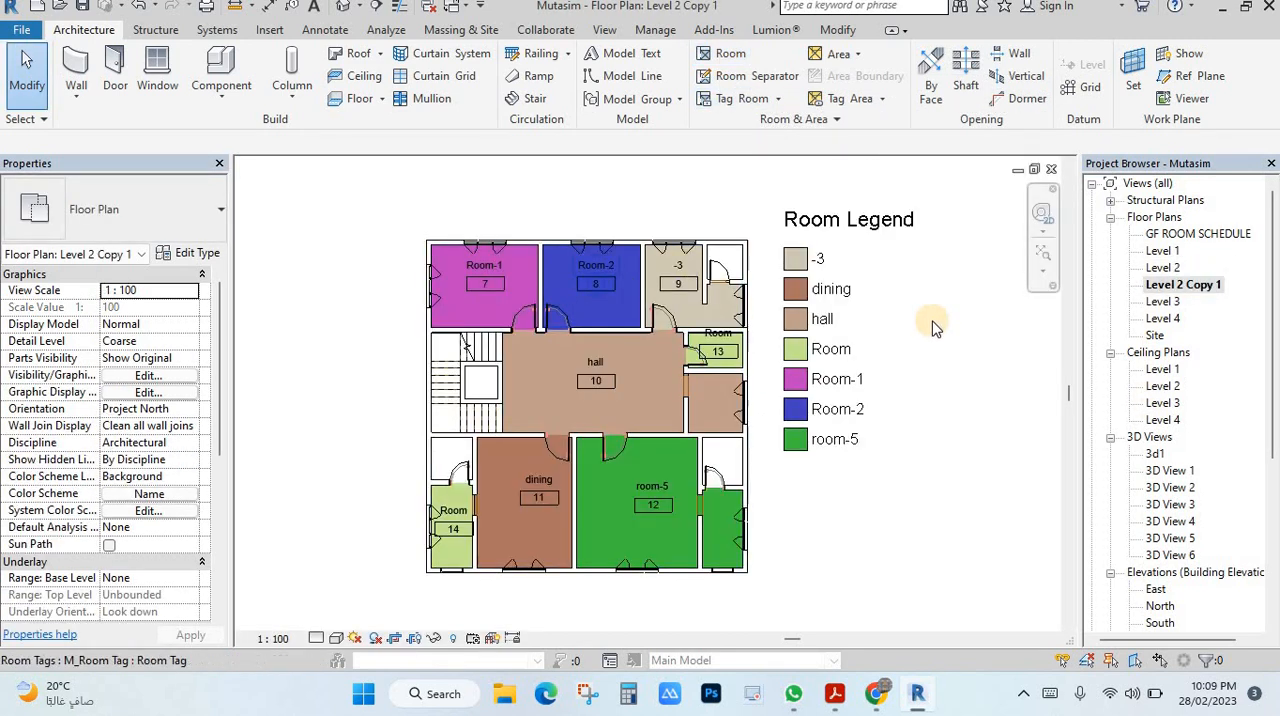
pyautogui.moveTo(956, 349); pyautogui.dragTo(936, 334, button='middle')
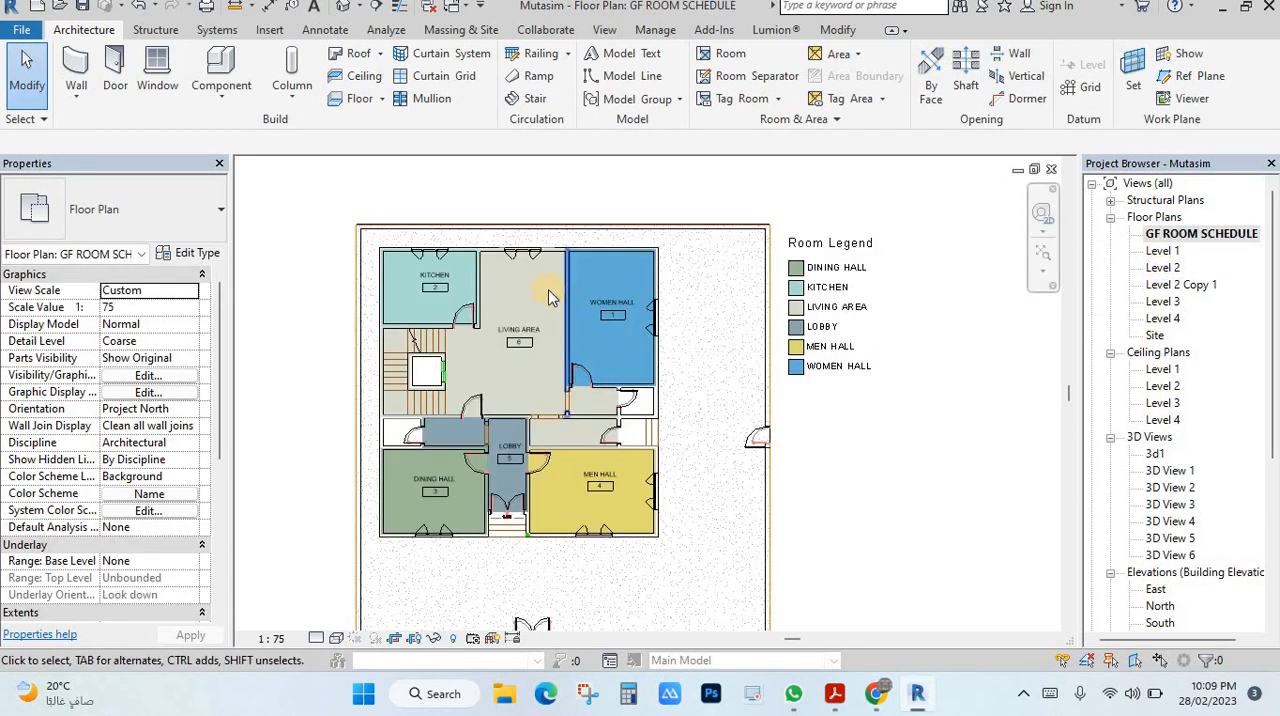
pyautogui.doubleClick(1185, 287)
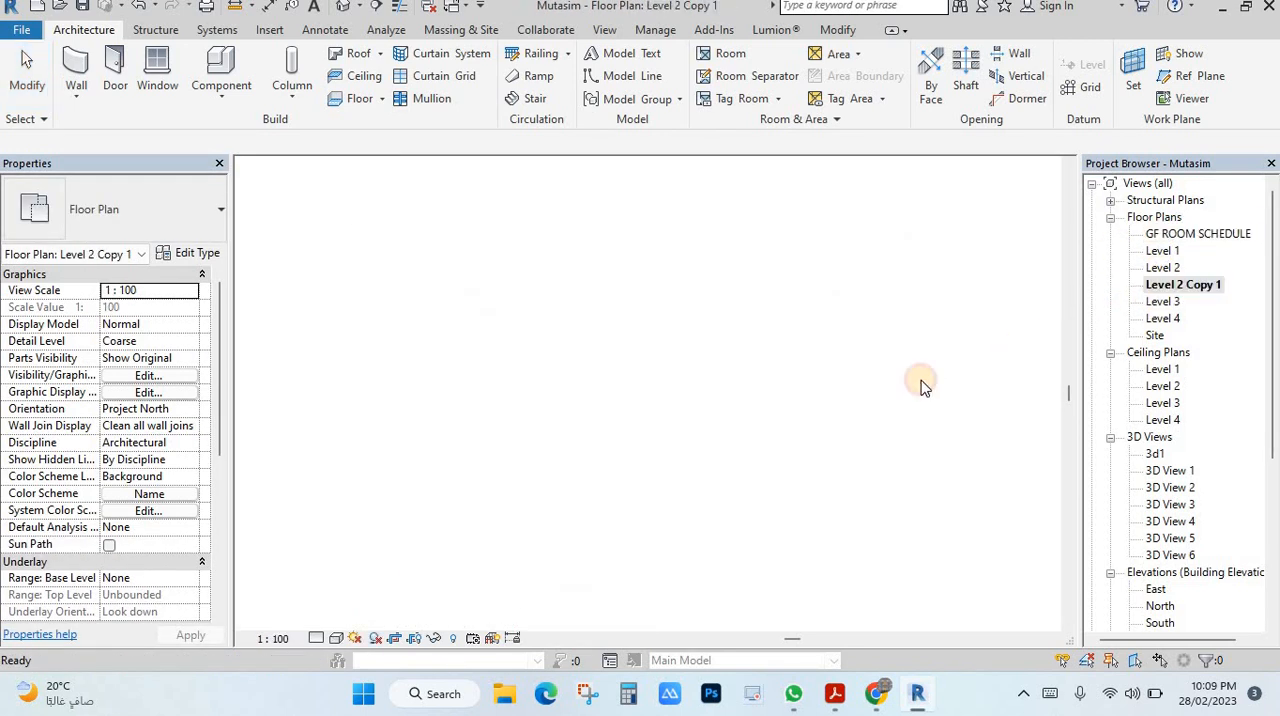
pyautogui.click(1162, 268)
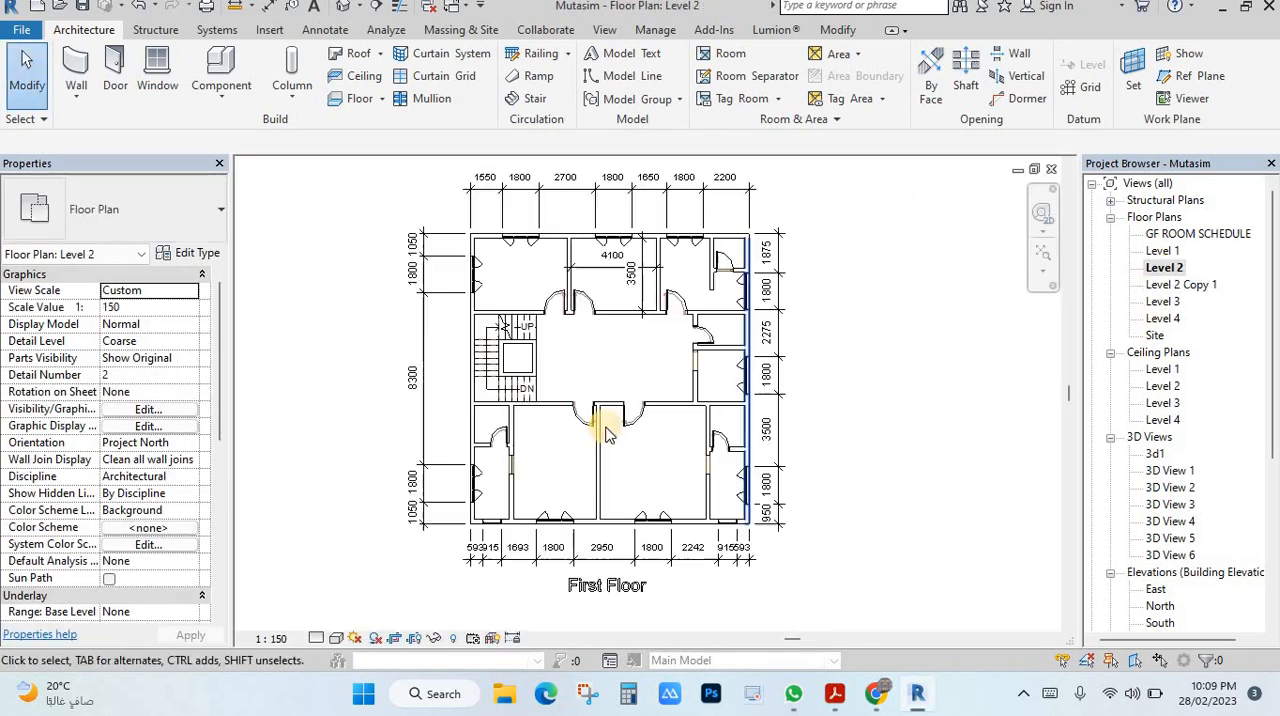
pyautogui.moveTo(941, 318); pyautogui.dragTo(977, 339, button='middle')
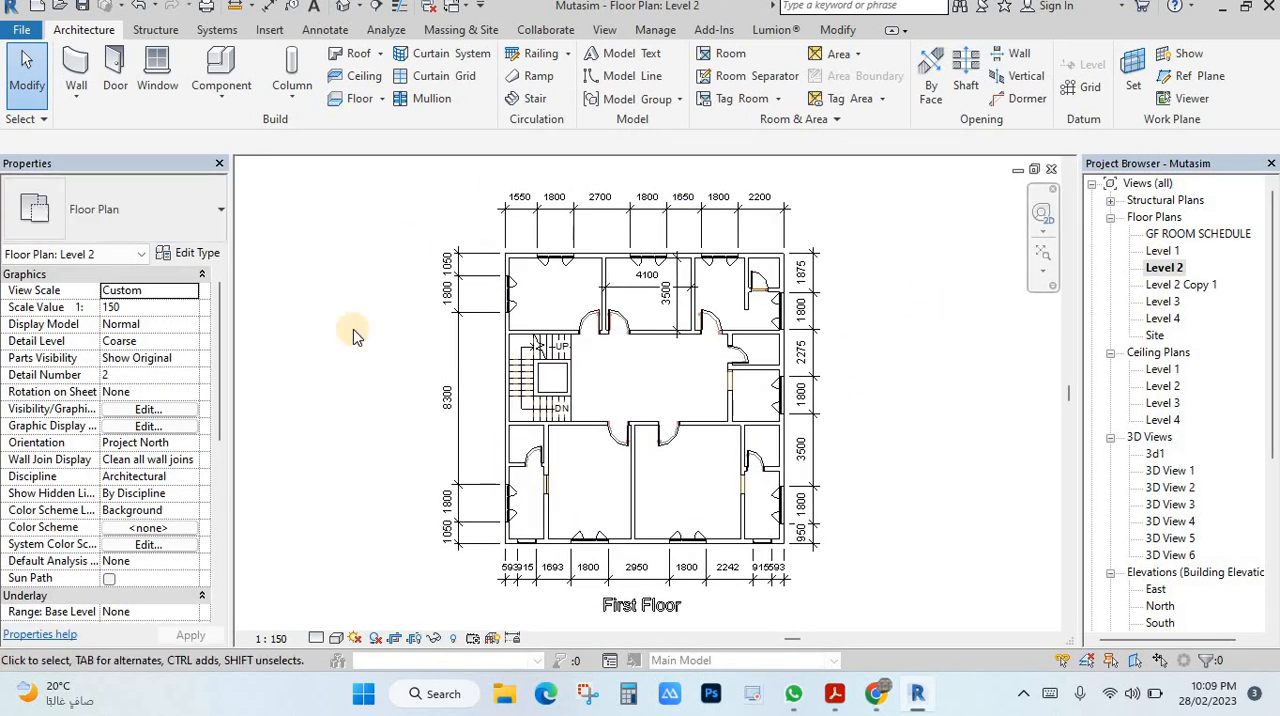
# Step: Open the duplicated Level 2 plan and rename the view as Level 2 Room Schedule
pyautogui.doubleClick(1178, 285)
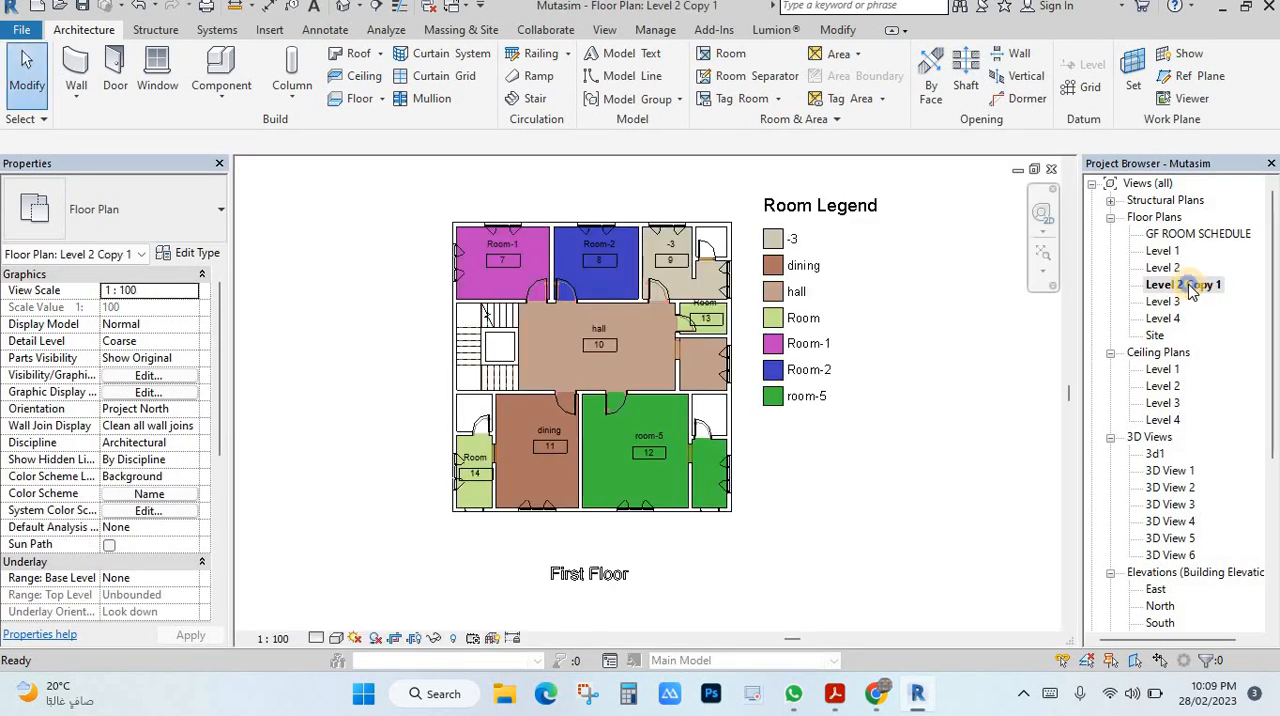
pyautogui.rightClick(1190, 287)
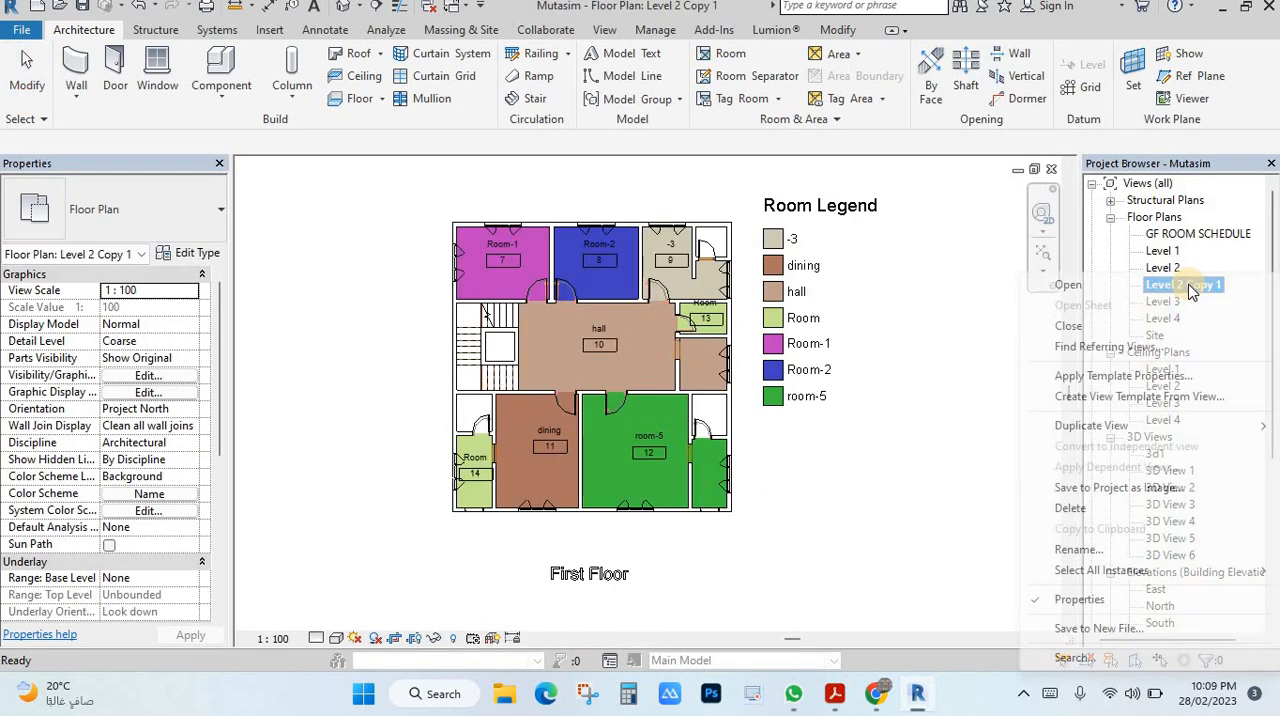
pyautogui.click(1110, 549)
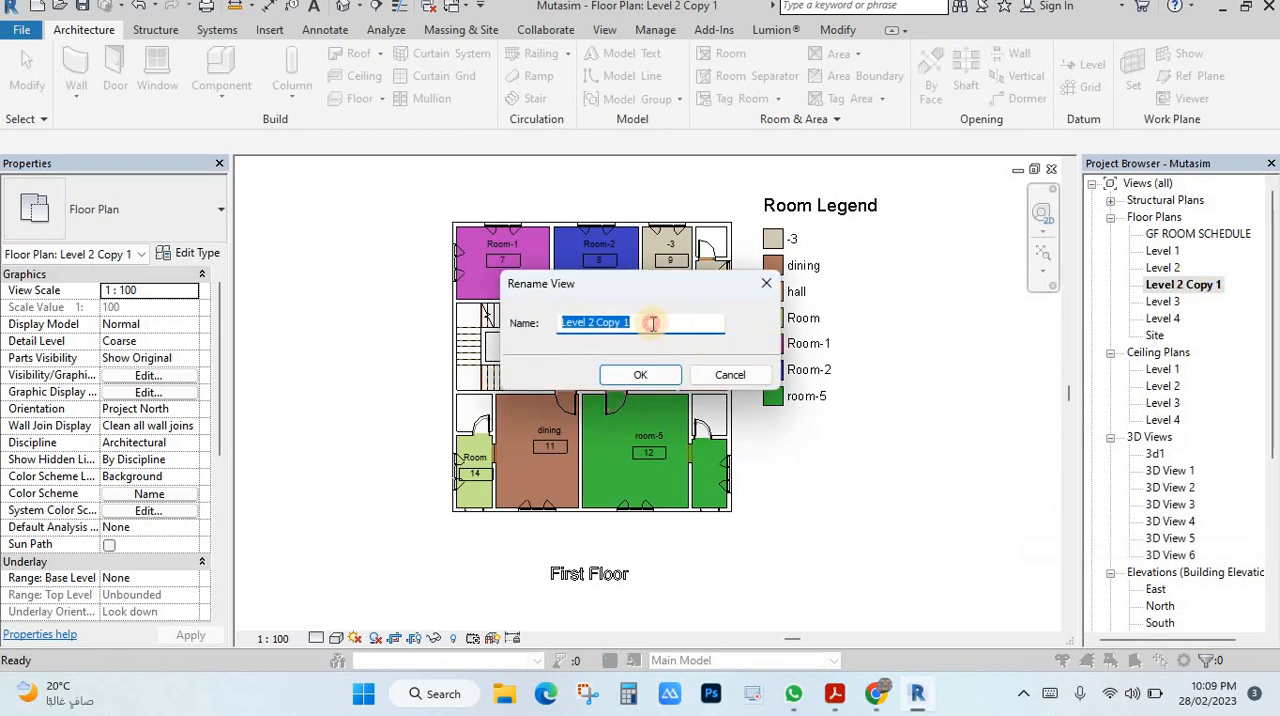
pyautogui.click(610, 321)
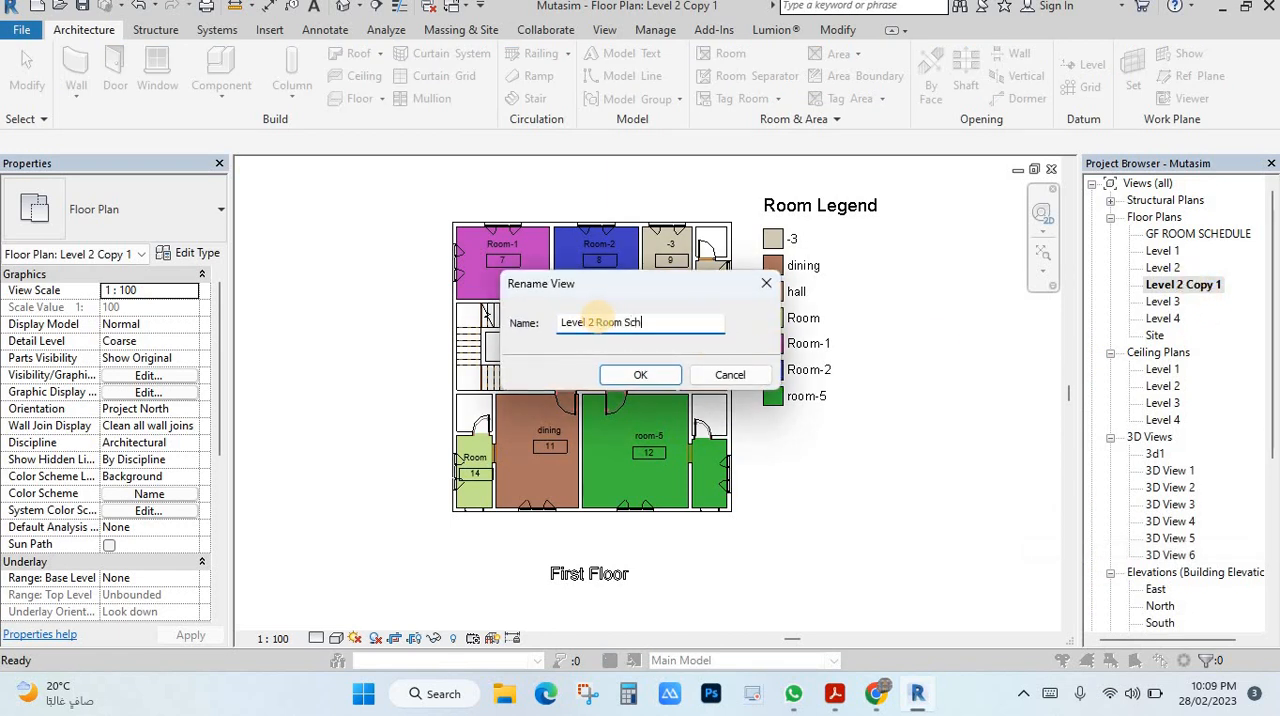
pyautogui.click(640, 375)
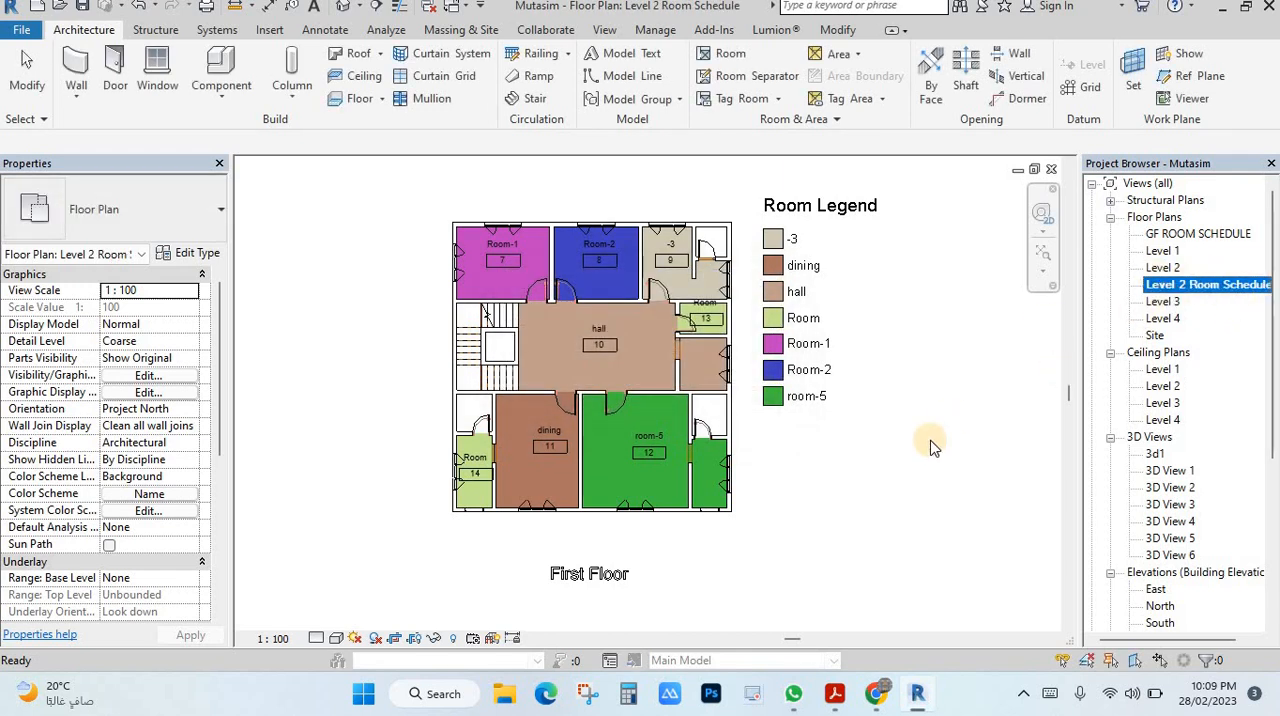